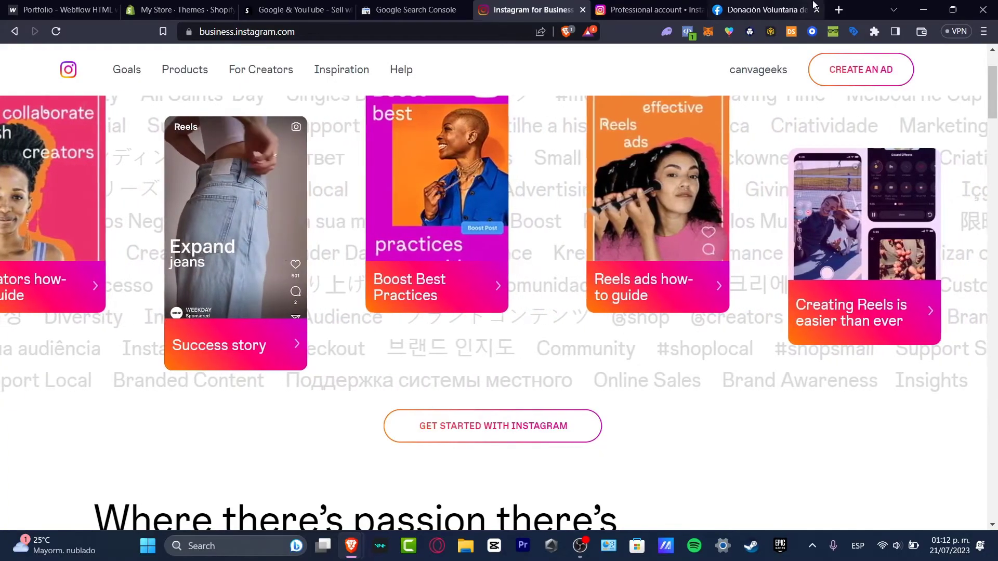
# - Return to the Professional account settings tab and scroll up to the Digital creator category
pyautogui.click(658, 7)
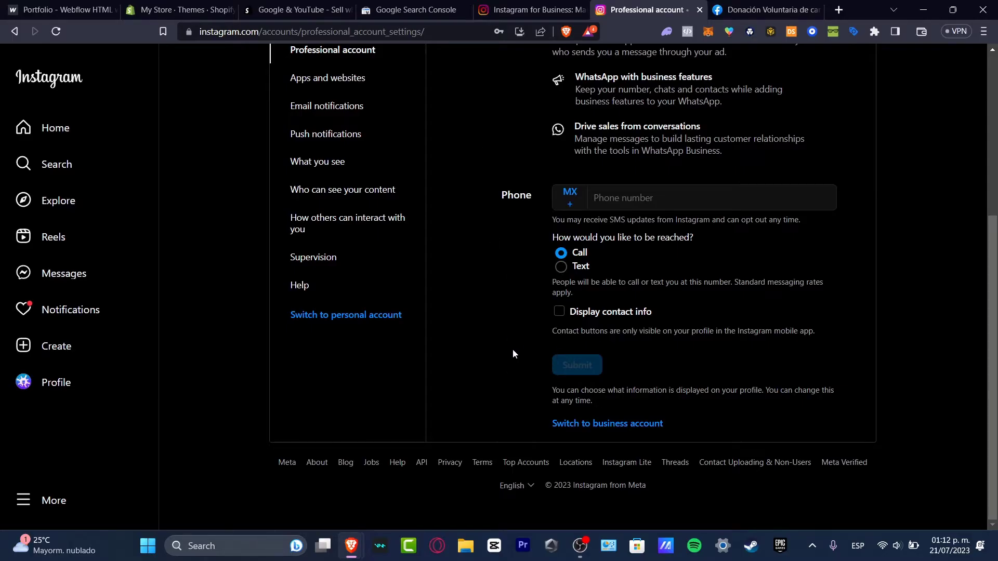
pyautogui.scroll(5, 513, 348)
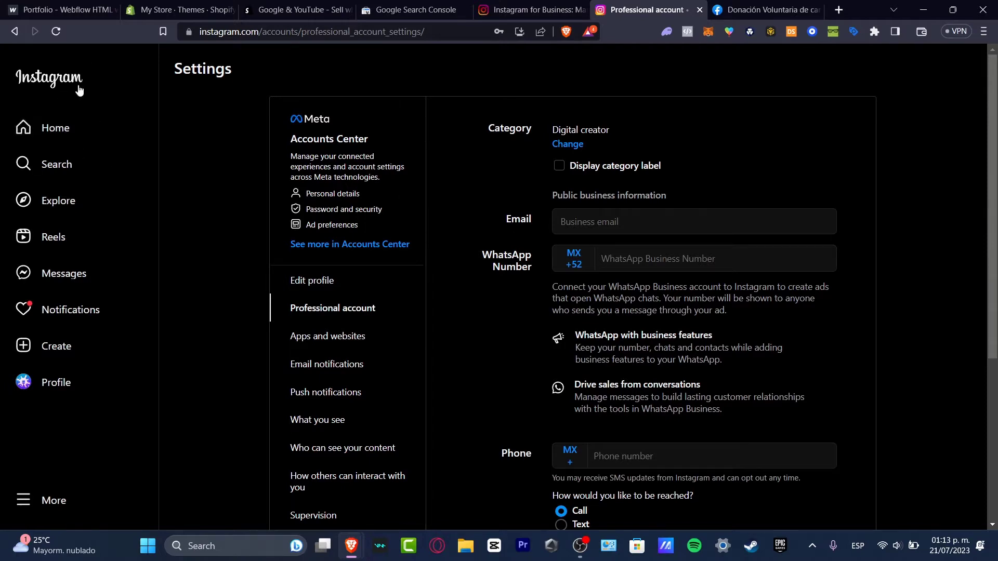
# - Search Google for 'instagram sign un' in a new tab
pyautogui.click(842, 14)
pyautogui.write('insta')
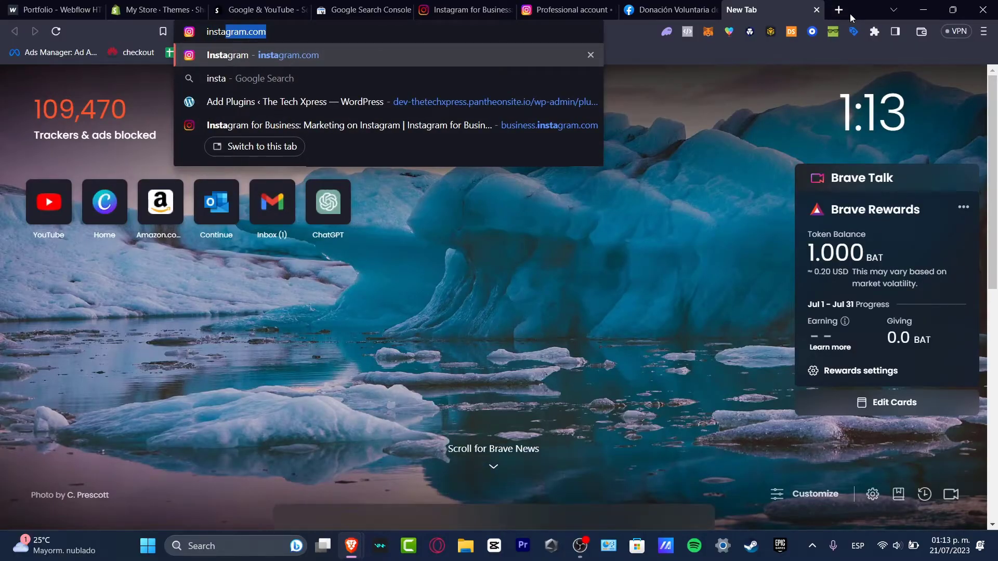
pyautogui.write('gram sign un')
pyautogui.press('Return')
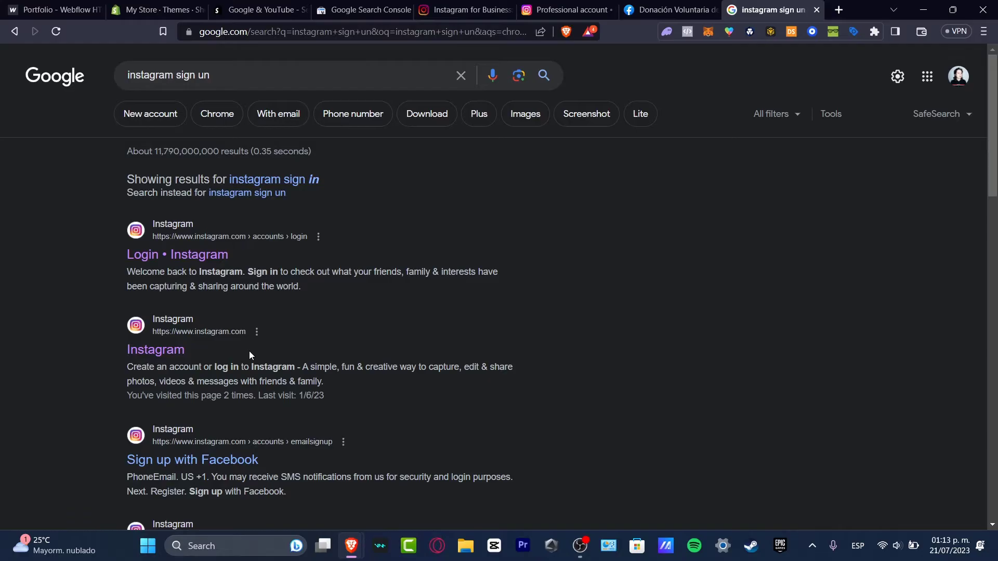
# - Go back to the Professional account settings and open then dismiss the More options list
pyautogui.click(596, 5)
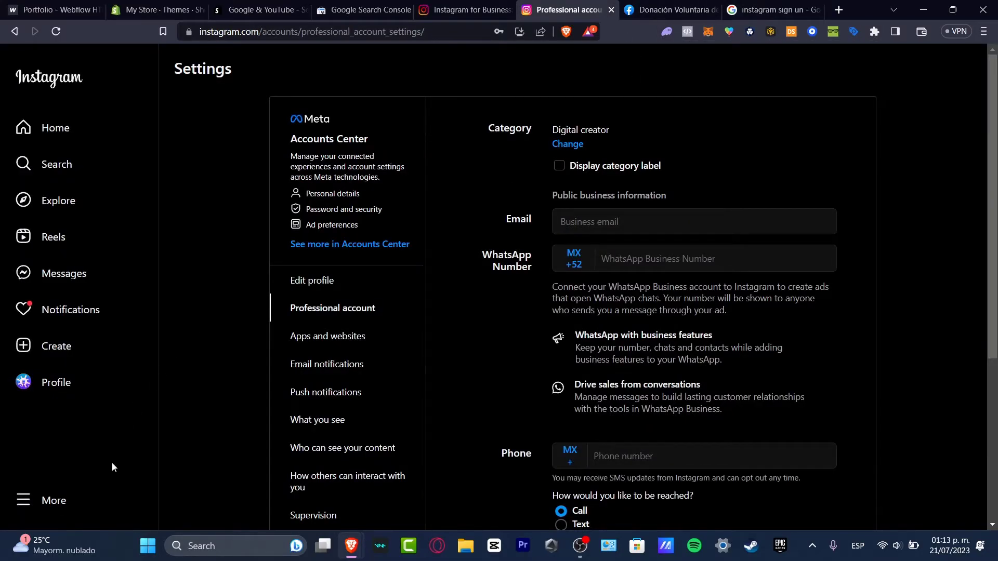
pyautogui.click(66, 500)
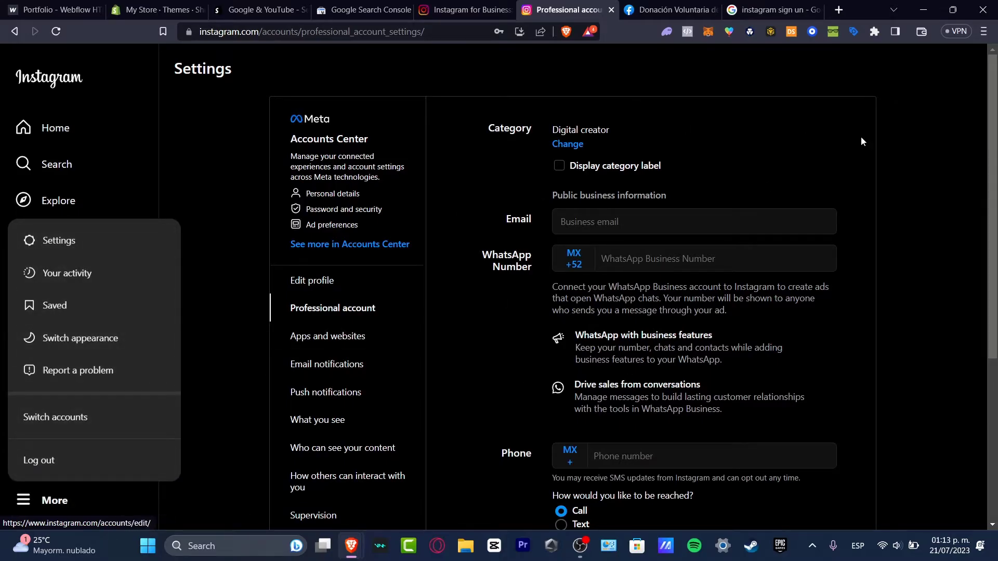
pyautogui.click(789, 127)
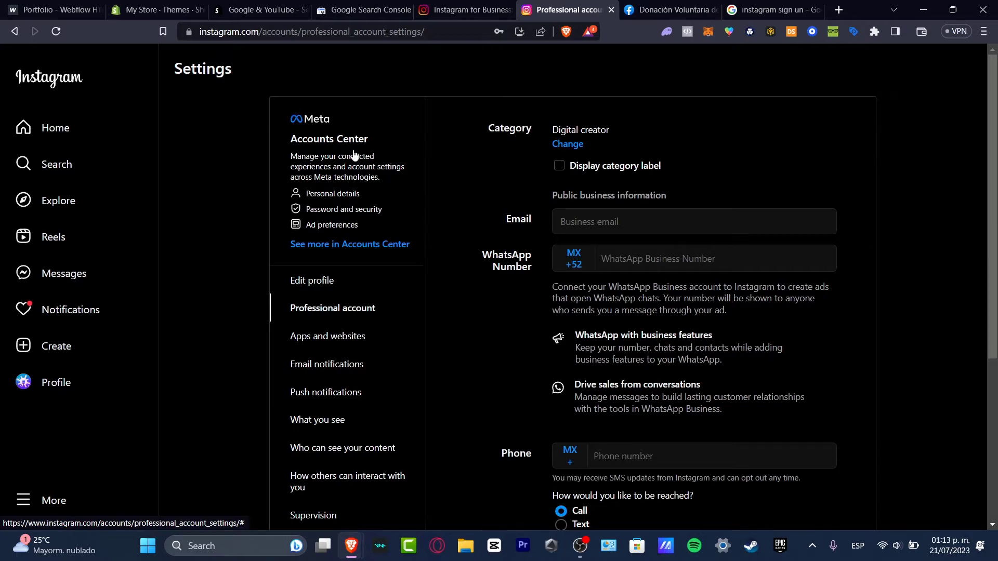
# - Browse the account options down to the Switch to business account link
pyautogui.scroll(-3, 390, 198)
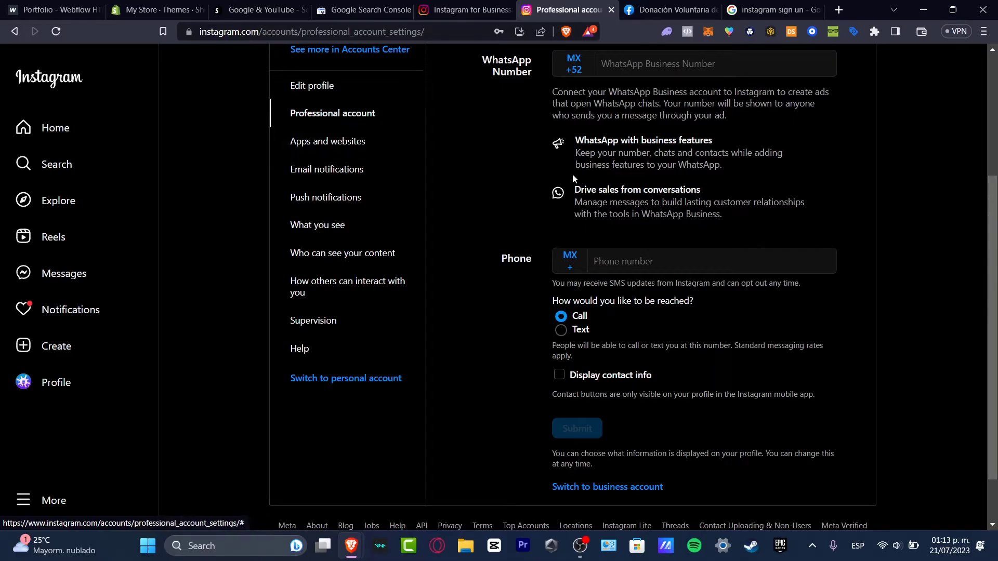
pyautogui.scroll(-1, 843, 240)
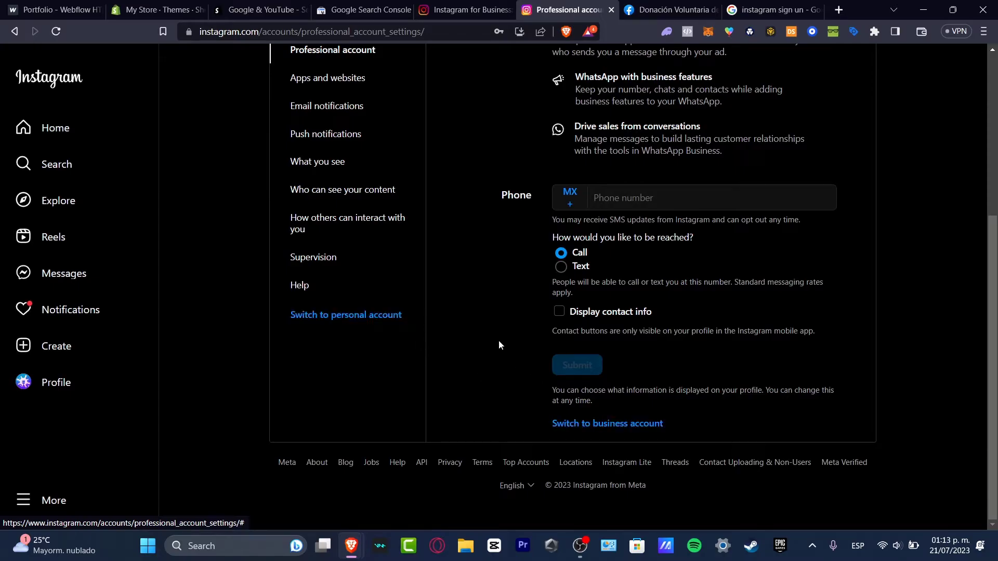
pyautogui.click(342, 322)
pyautogui.scroll(4, 710, 427)
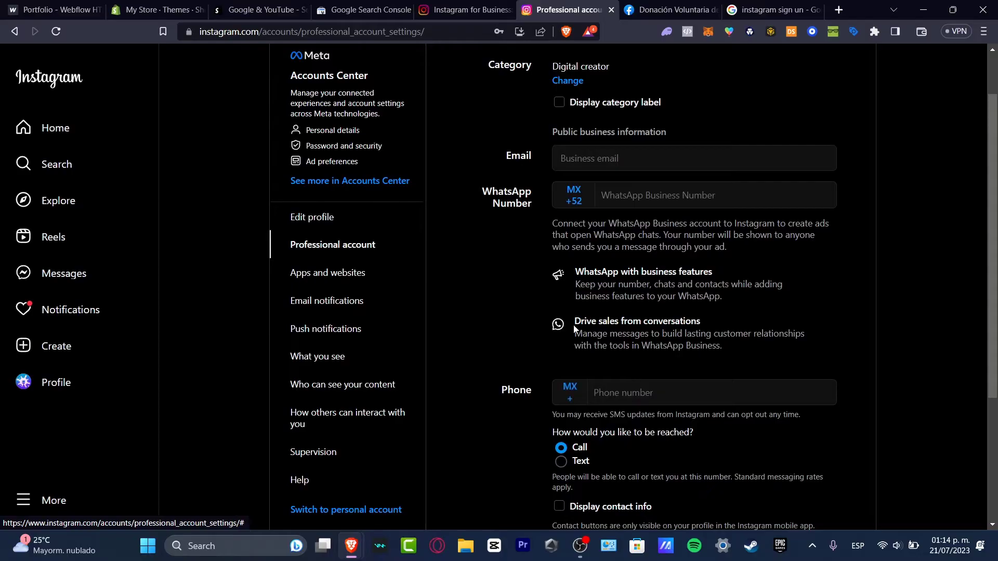
pyautogui.scroll(2, 575, 329)
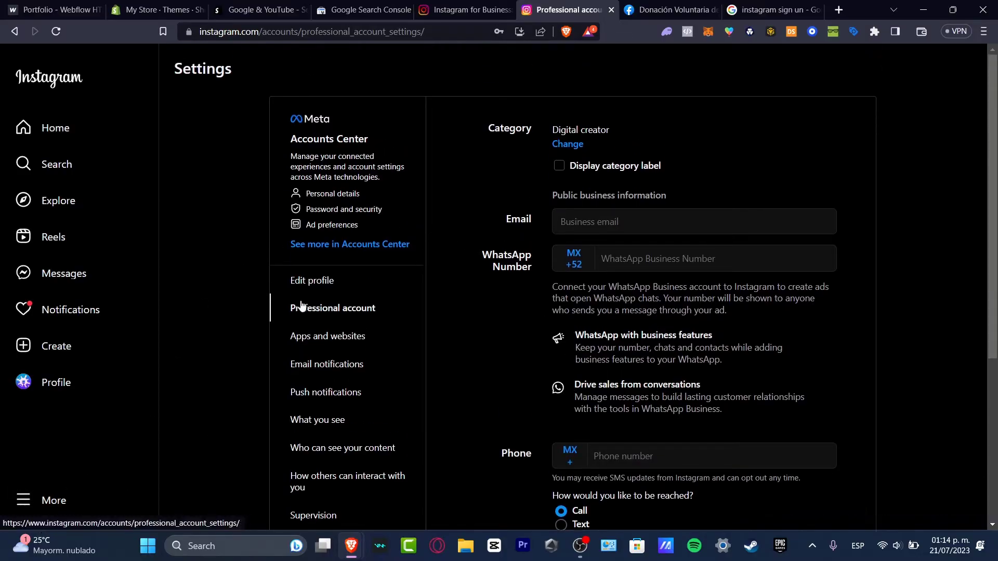
pyautogui.scroll(-5, 798, 343)
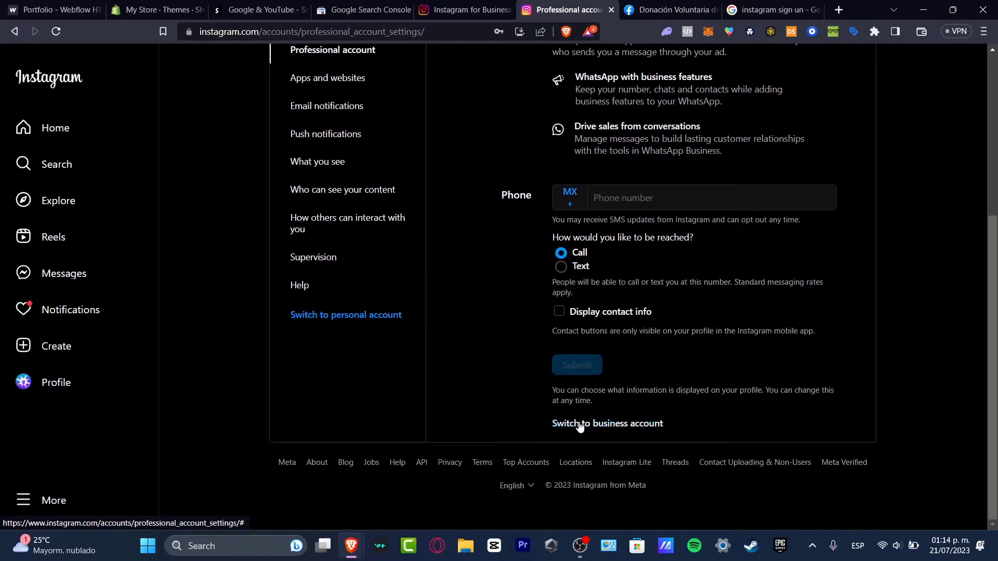
# - Confirm the switch to a business account after reading its explanation, then return to Instagram for Business
pyautogui.click(579, 425)
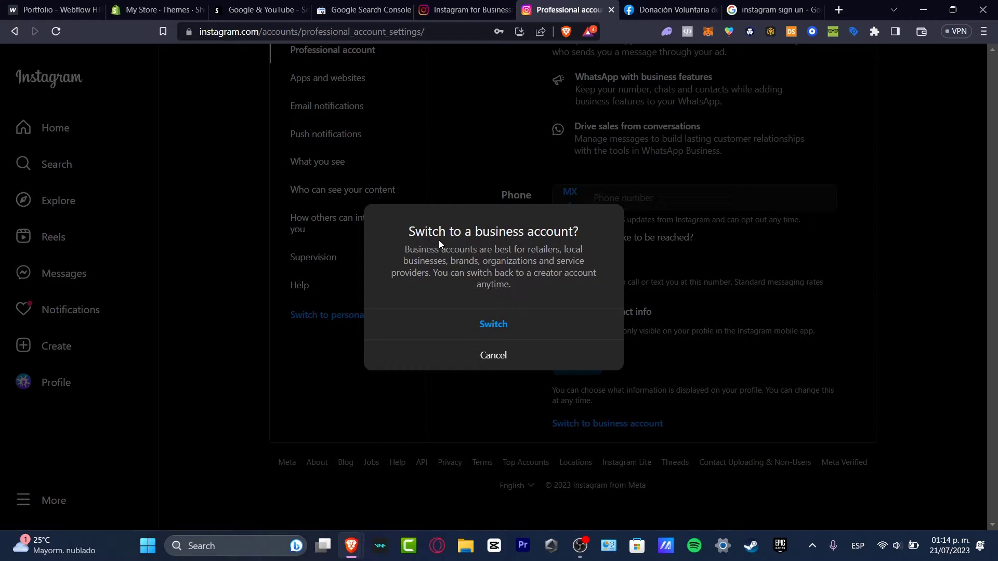
pyautogui.moveTo(436, 243); pyautogui.dragTo(570, 273)
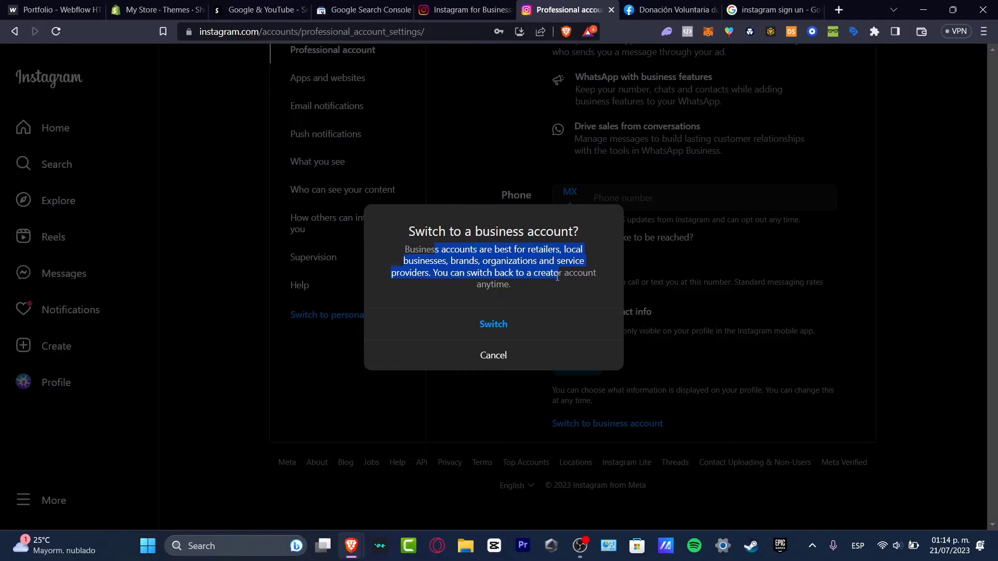
pyautogui.click(528, 326)
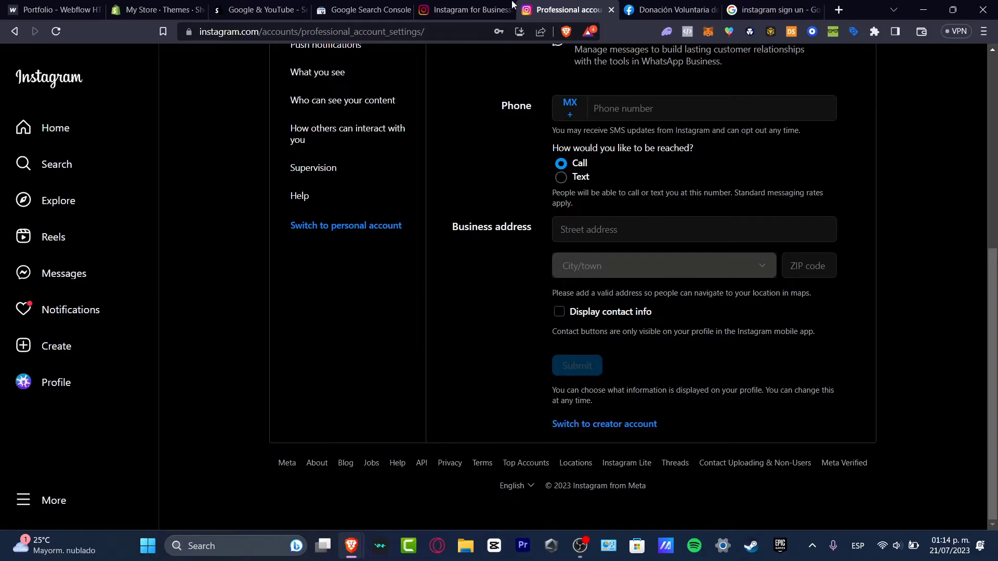
pyautogui.click(457, 5)
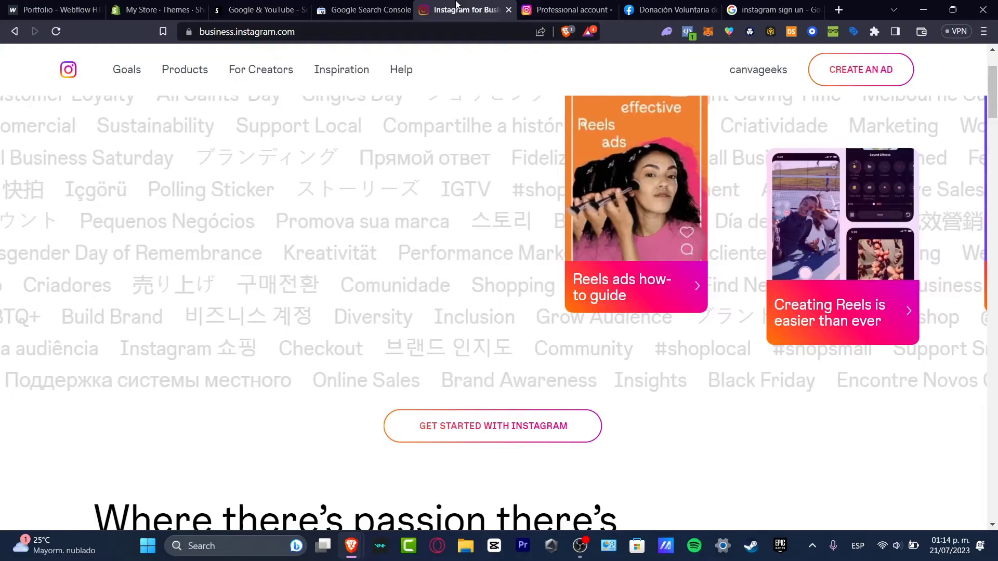
pyautogui.moveTo(378, 70)
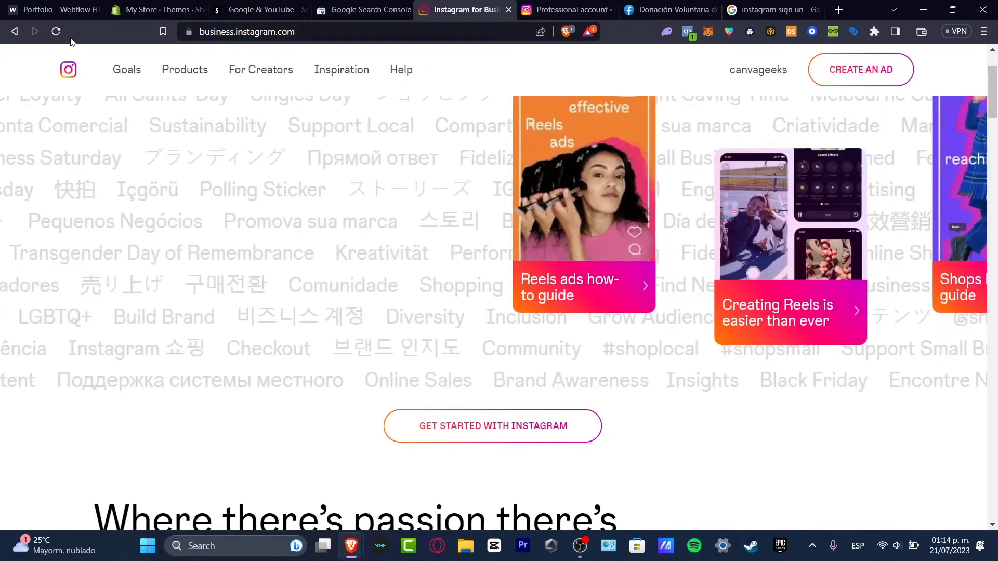
pyautogui.click(56, 32)
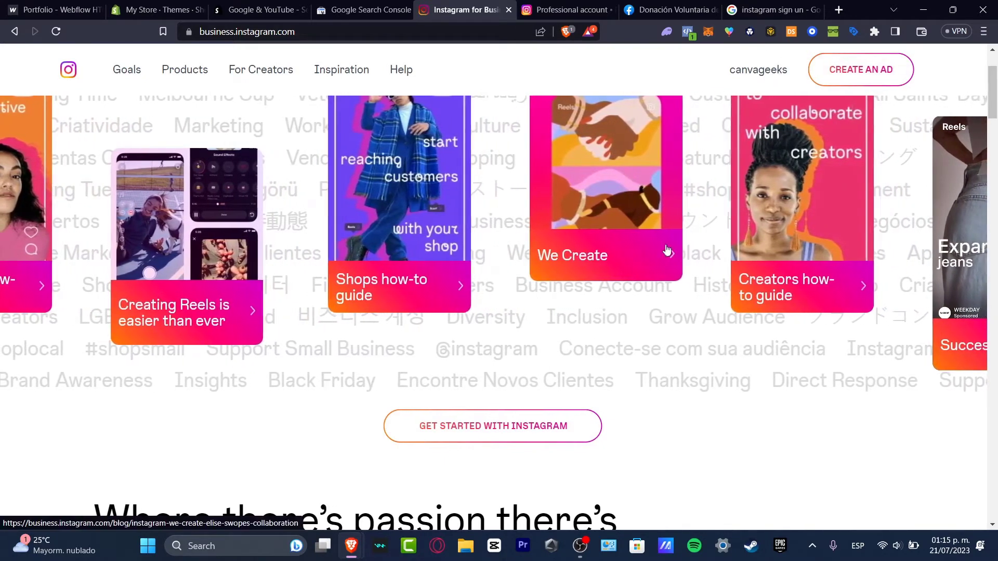
# - Open the Get Started with Instagram guide and scroll to 'Set up your Instagram Business Account'
pyautogui.click(520, 425)
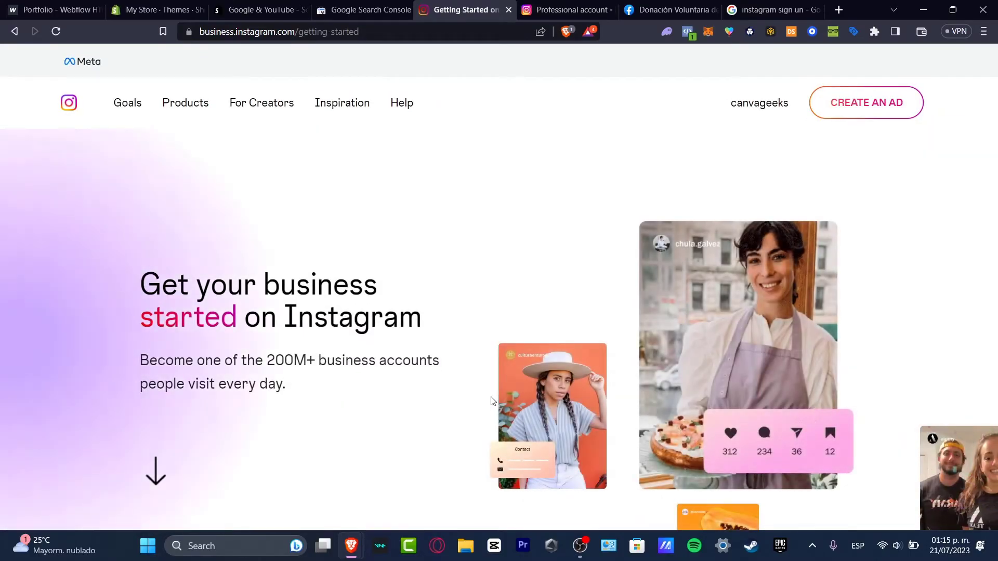
pyautogui.scroll(-3, 470, 263)
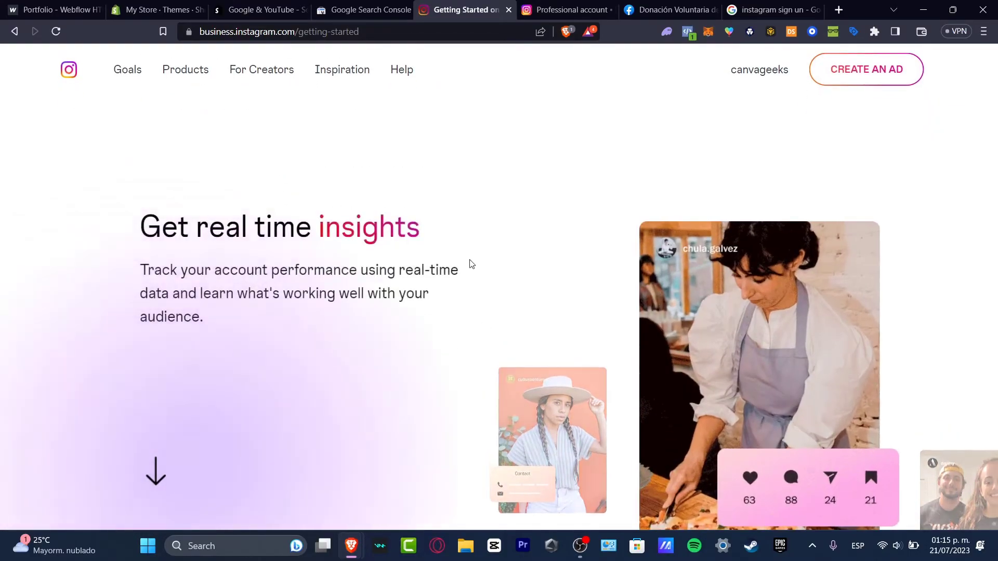
pyautogui.scroll(-3, 470, 266)
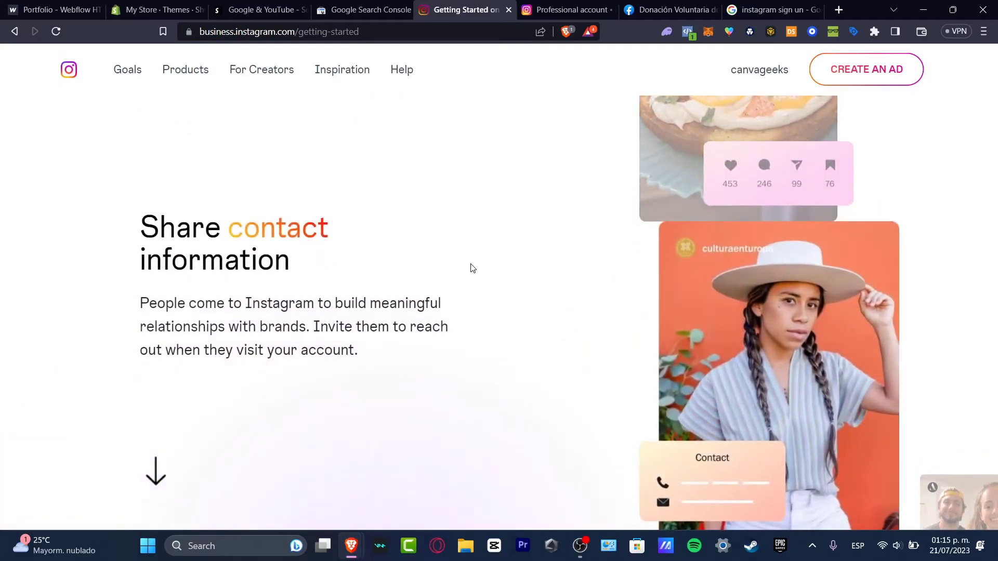
pyautogui.scroll(-3, 472, 268)
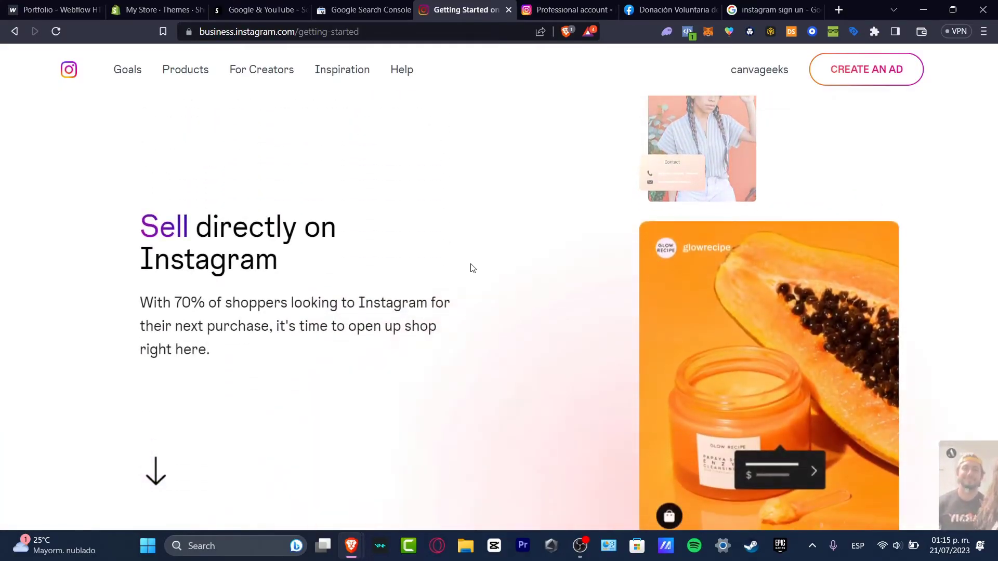
pyautogui.scroll(-3, 473, 268)
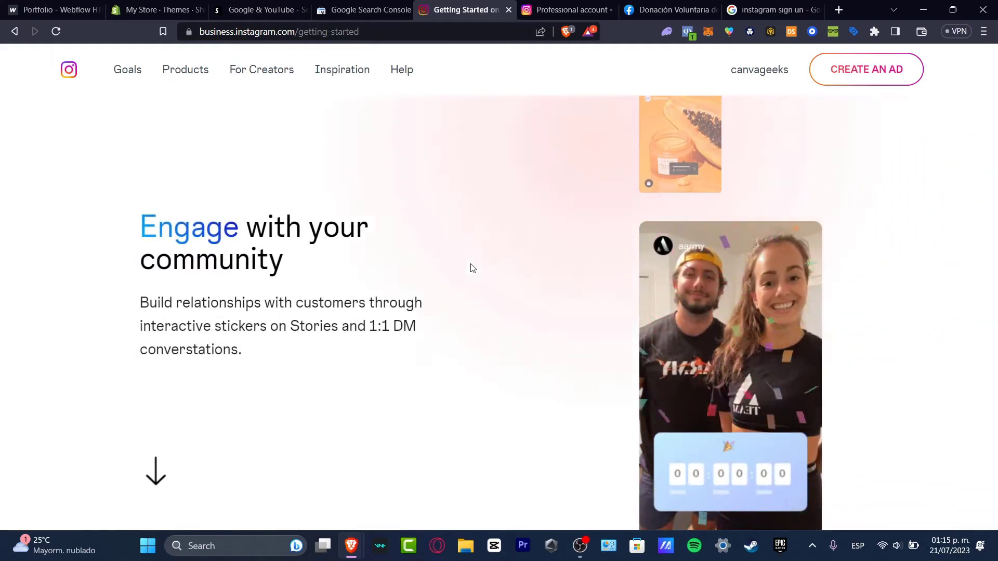
pyautogui.scroll(-5, 473, 269)
pyautogui.scroll(-1, 472, 264)
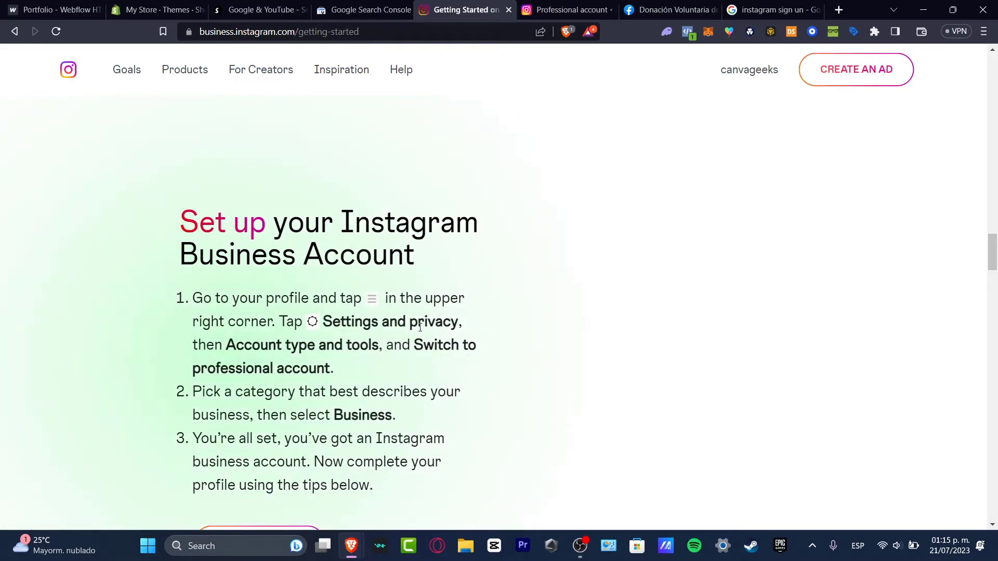
# - Highlight the settings path in step one and the Business choice in step two
pyautogui.moveTo(364, 322); pyautogui.dragTo(448, 336)
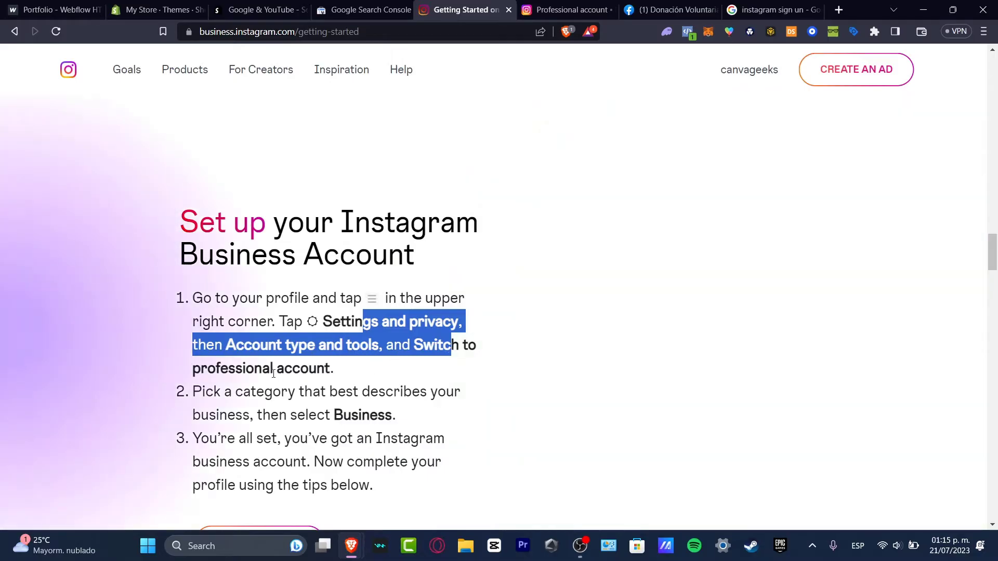
pyautogui.moveTo(326, 415); pyautogui.dragTo(399, 416)
pyautogui.scroll(-5, 411, 432)
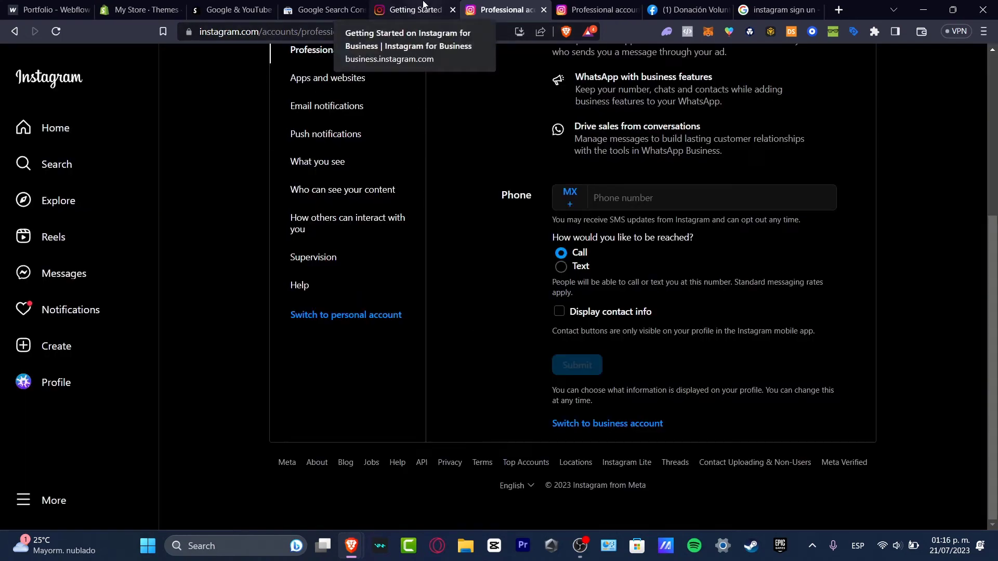
# - Switch the account to a business account and confirm it in the dialog
pyautogui.scroll(5, 575, 272)
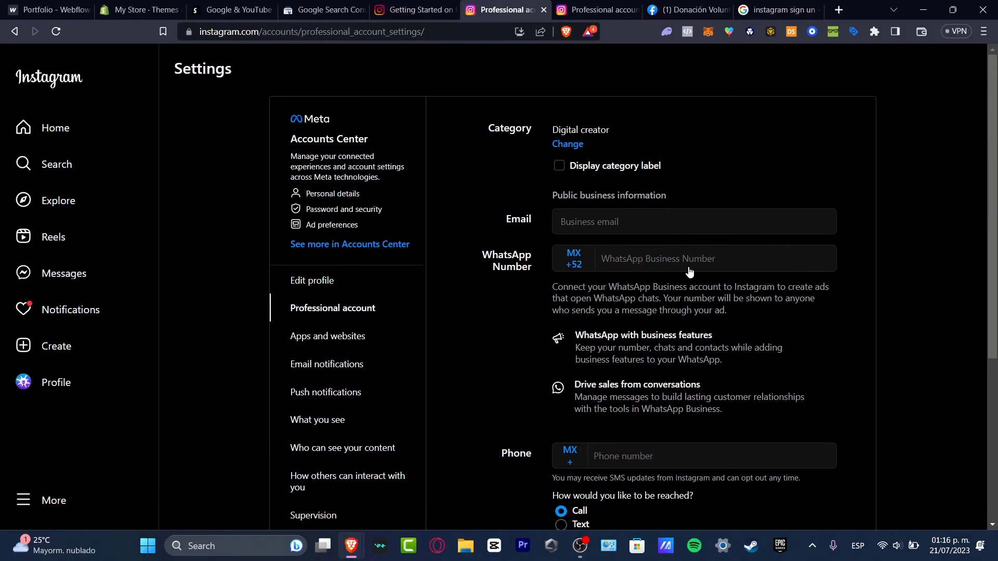
pyautogui.scroll(-5, 736, 217)
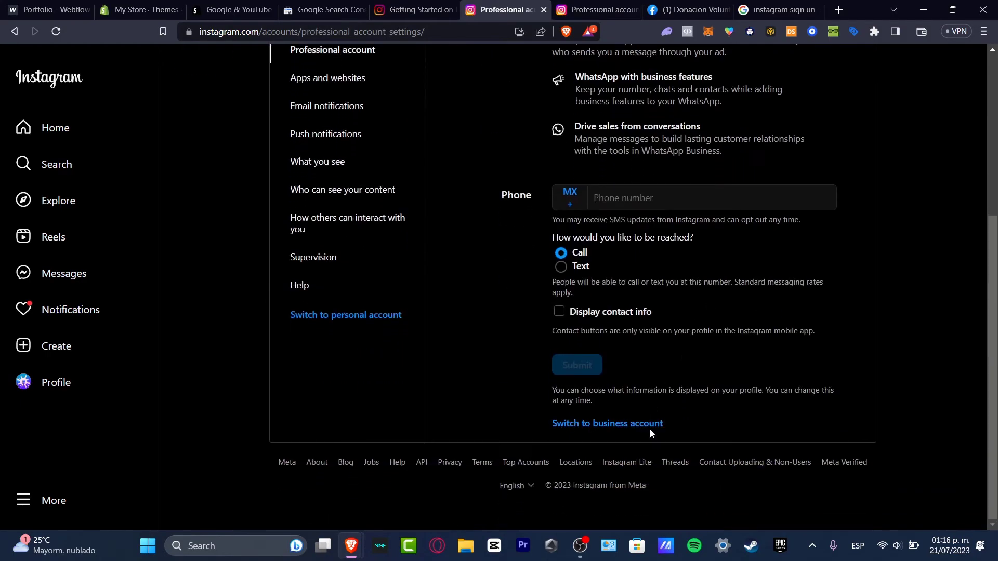
pyautogui.click(647, 423)
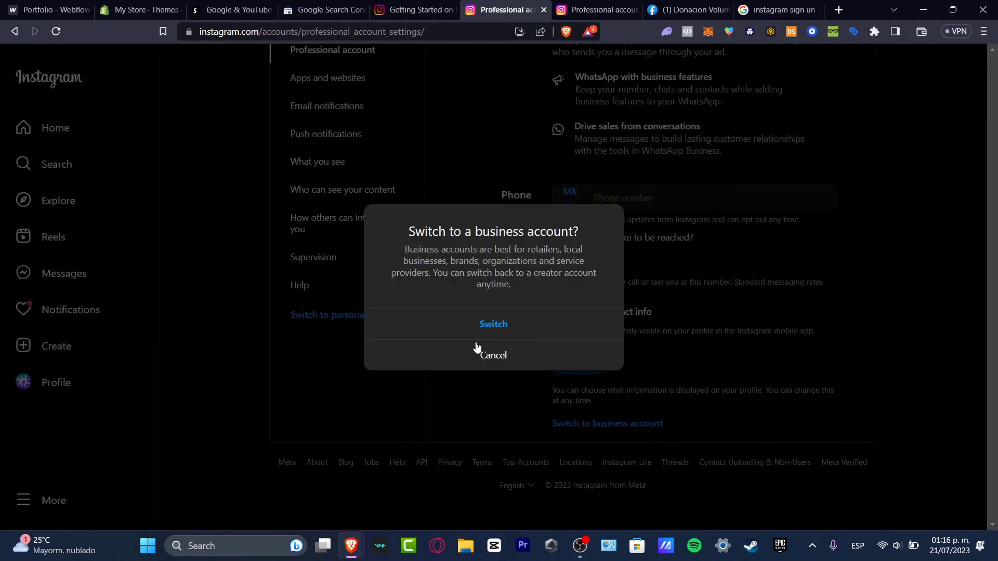
pyautogui.click(494, 326)
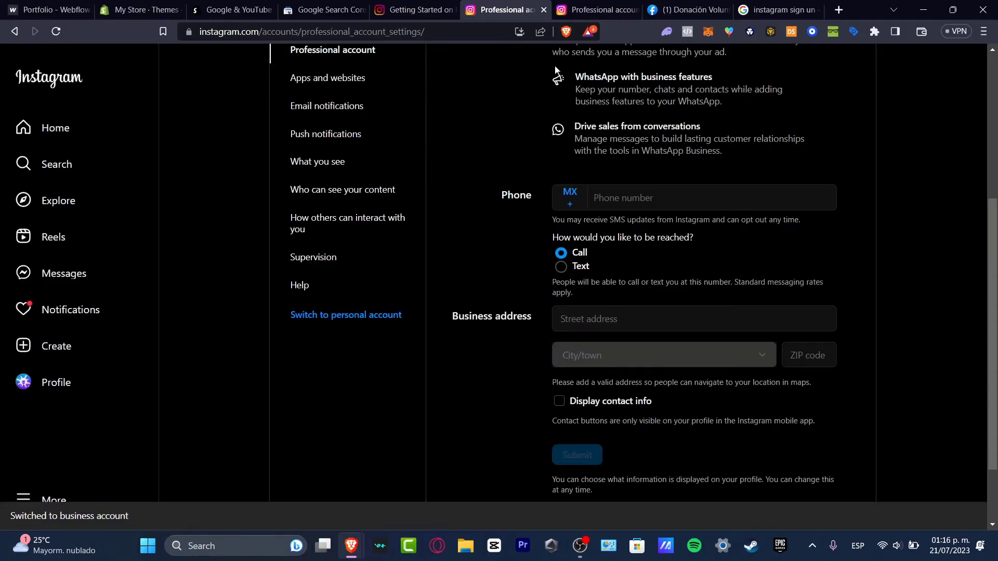
# - Open Meta Business Suite in a new tab via the 'business' suggestion and dismiss the translation offer
pyautogui.click(839, 9)
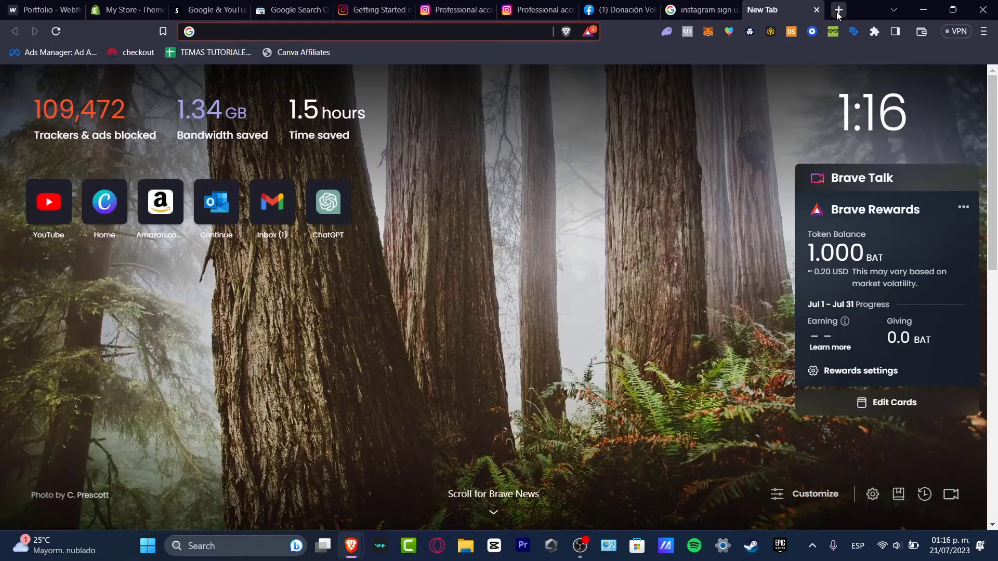
pyautogui.write('business')
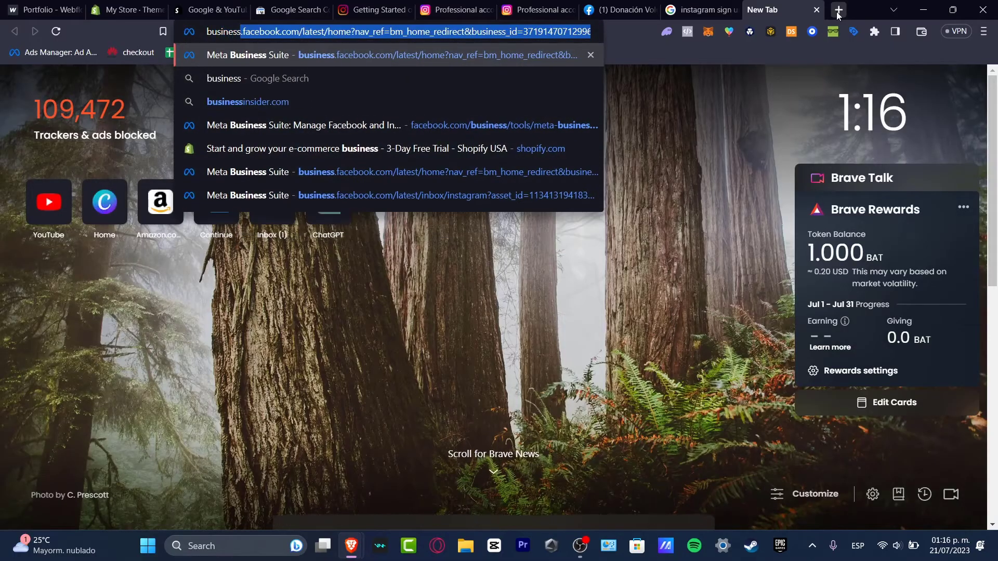
pyautogui.click(493, 52)
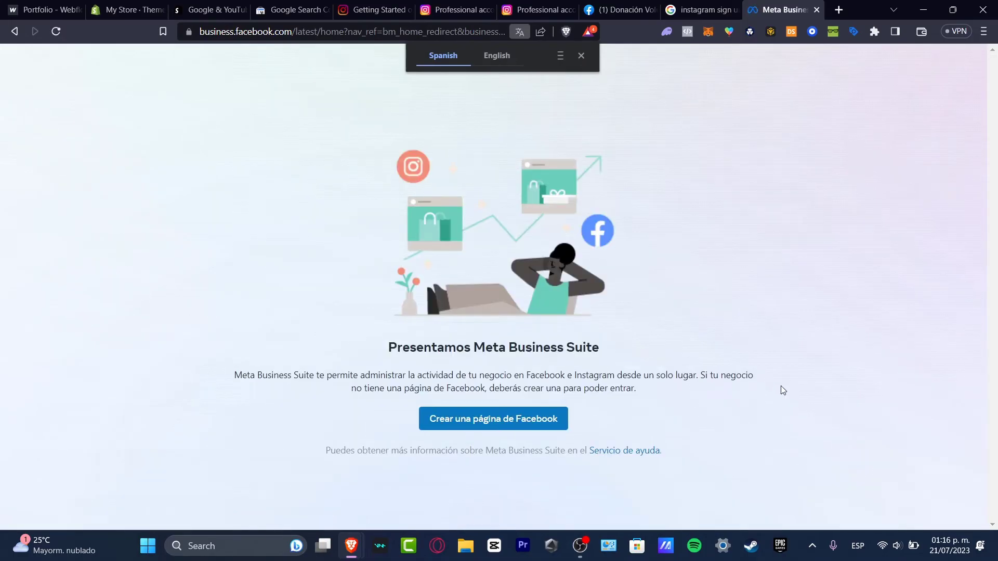
pyautogui.click(580, 55)
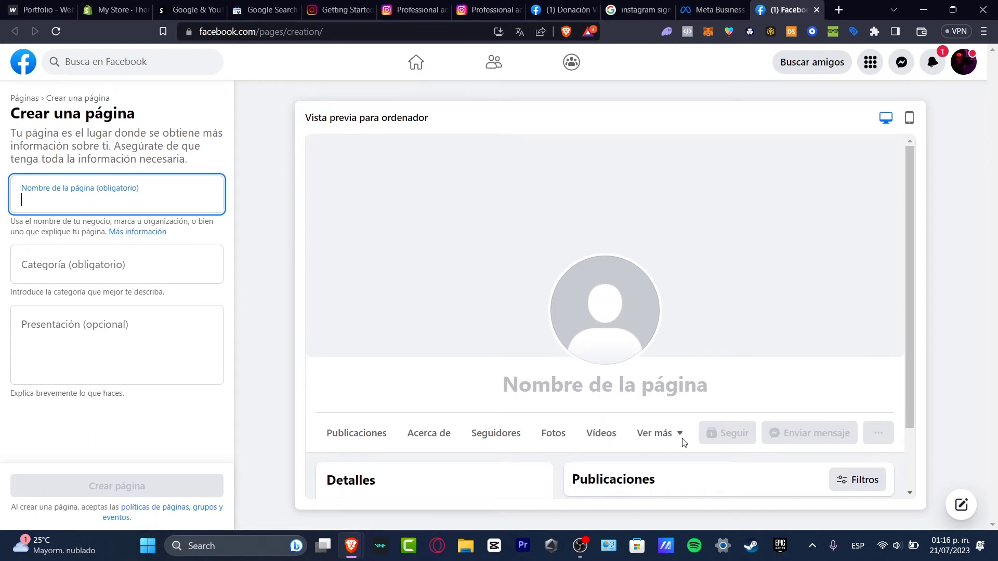
# - Go back to the Business Suite tab and translate the page into English
pyautogui.click(707, 14)
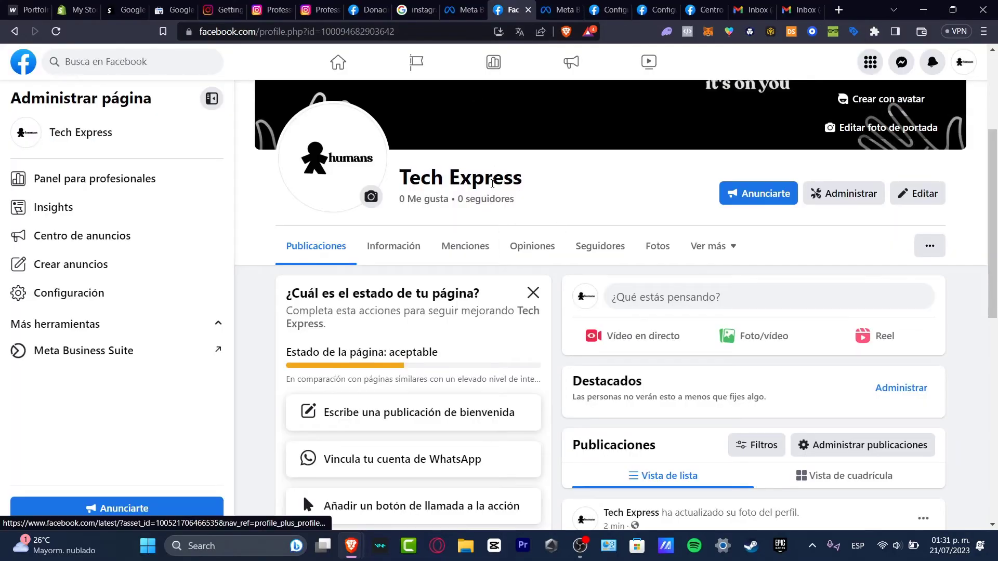
pyautogui.click(526, 26)
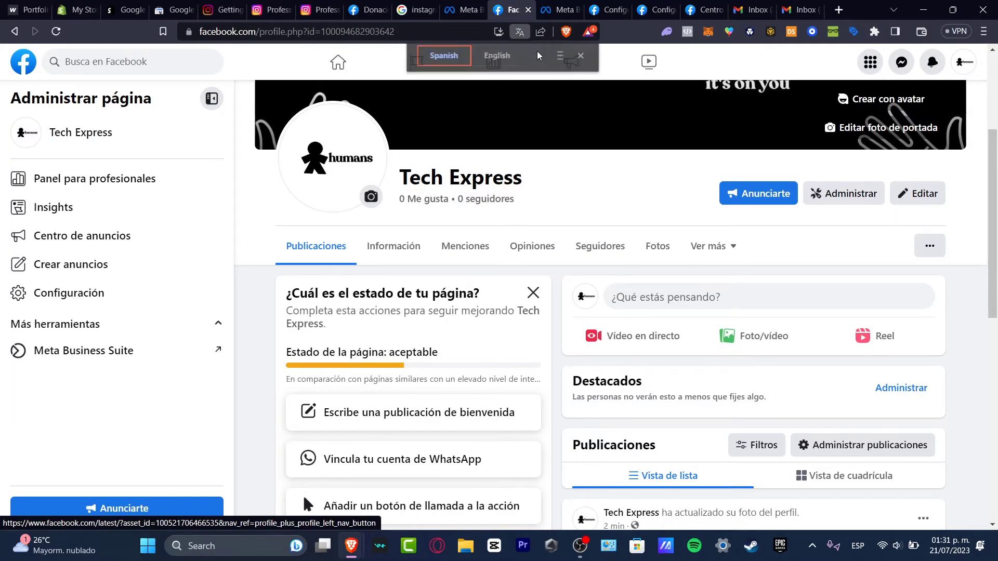
pyautogui.click(519, 59)
# - Fill the new business account form with name 'Humanstoree', the administrator's full name and company email
pyautogui.click(478, 4)
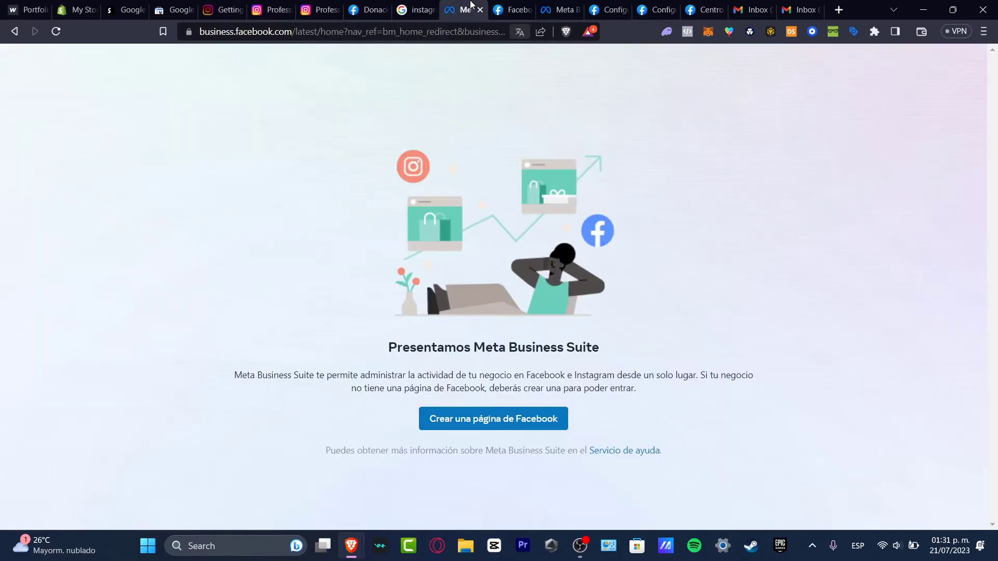
pyautogui.click(562, 9)
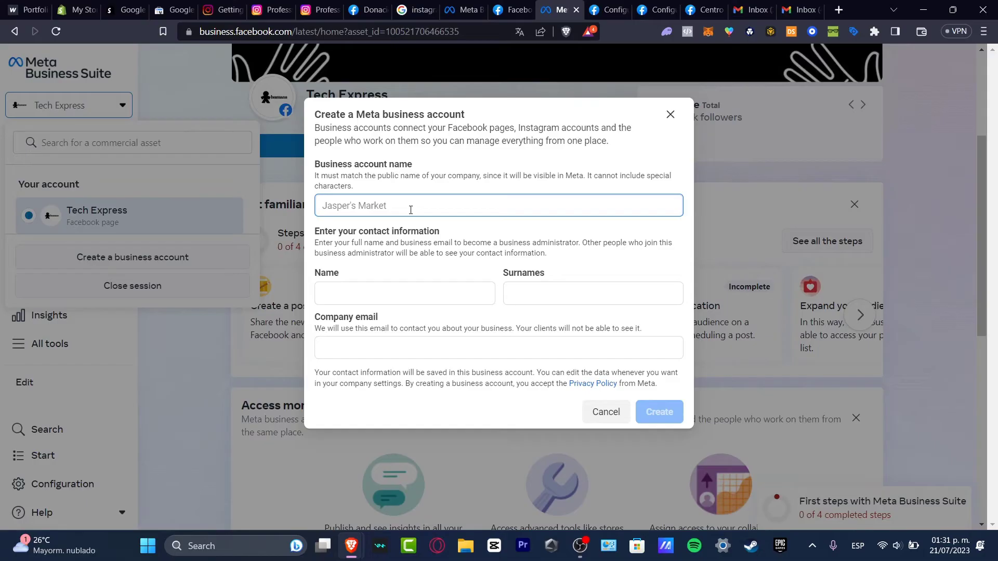
pyautogui.write('Humans')
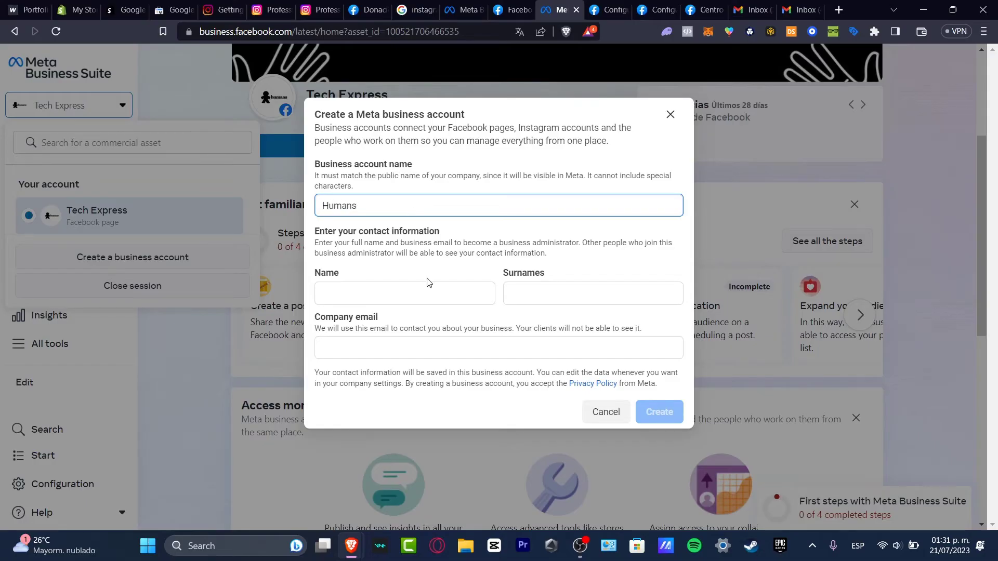
pyautogui.click(427, 293)
pyautogui.click(445, 327)
pyautogui.click(462, 356)
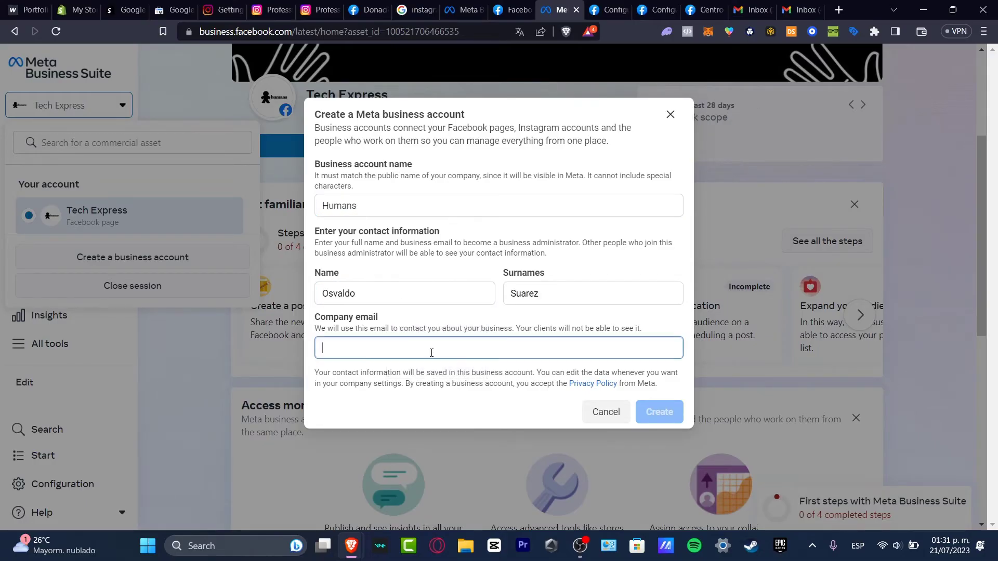
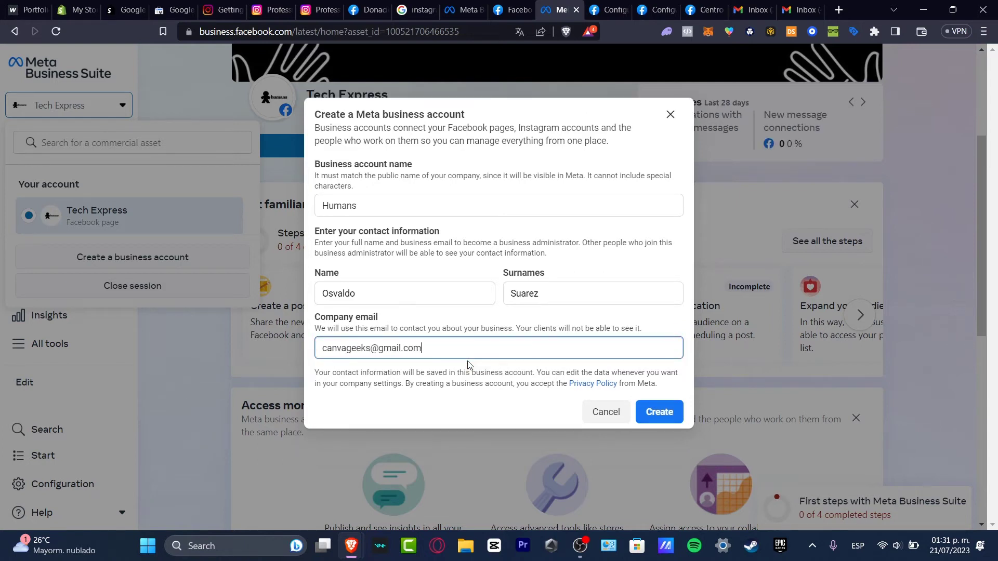
# - Create the account, continue past the Tech Express page and people screens, and confirm
pyautogui.click(666, 409)
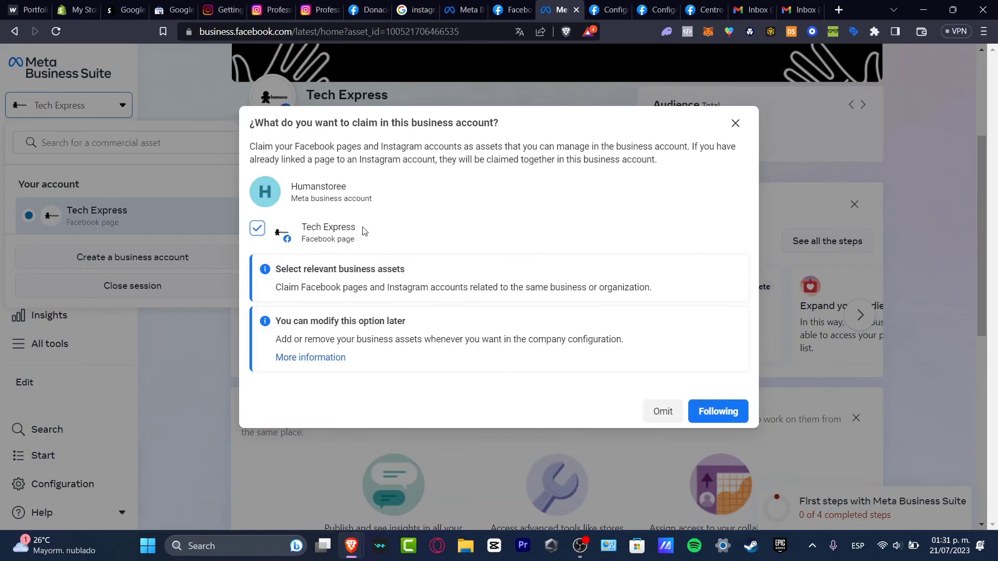
pyautogui.click(724, 407)
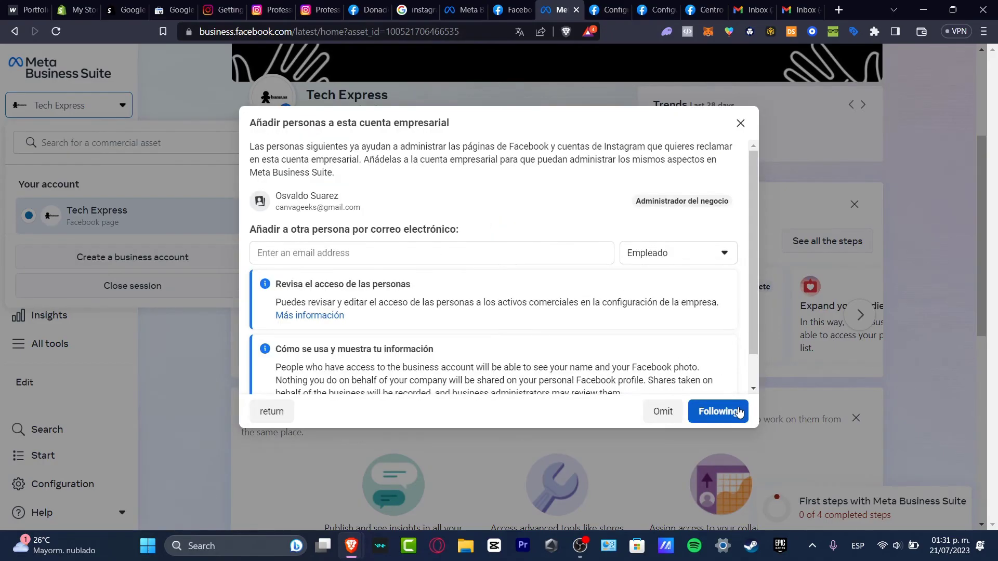
pyautogui.click(719, 412)
pyautogui.click(718, 412)
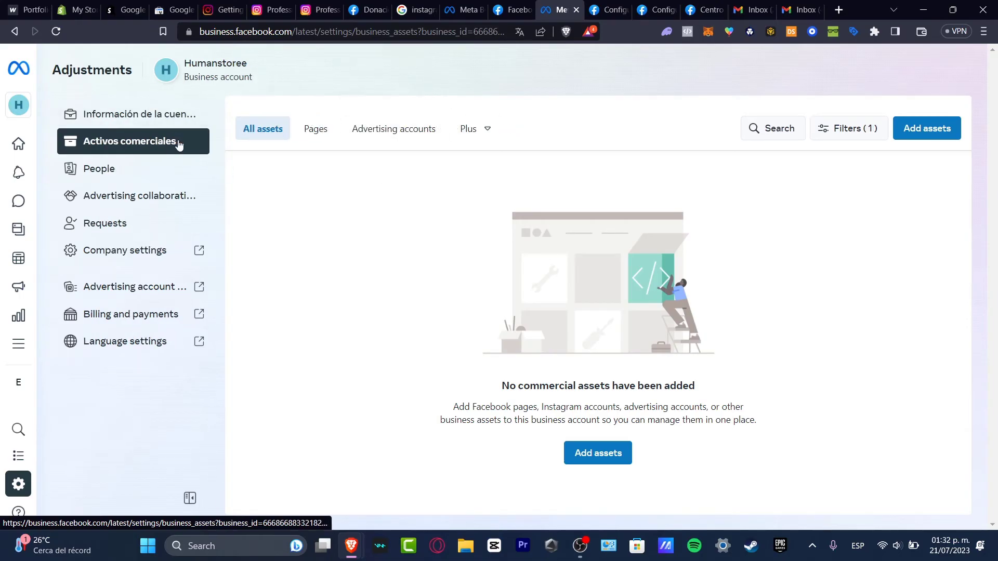
# - Add an Instagram account ('Cuenta de Instagram') as an asset of the business account
pyautogui.click(949, 138)
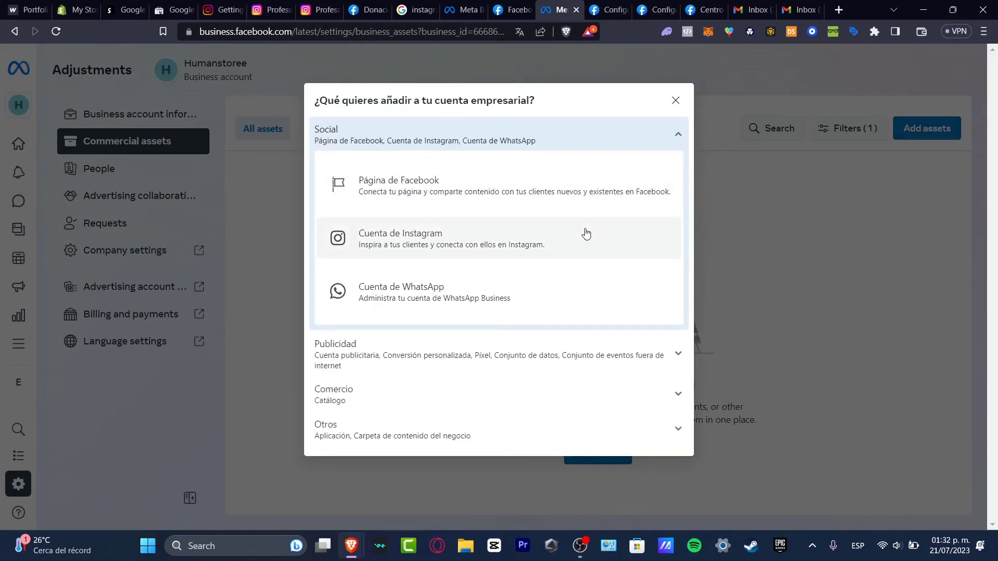
pyautogui.click(420, 250)
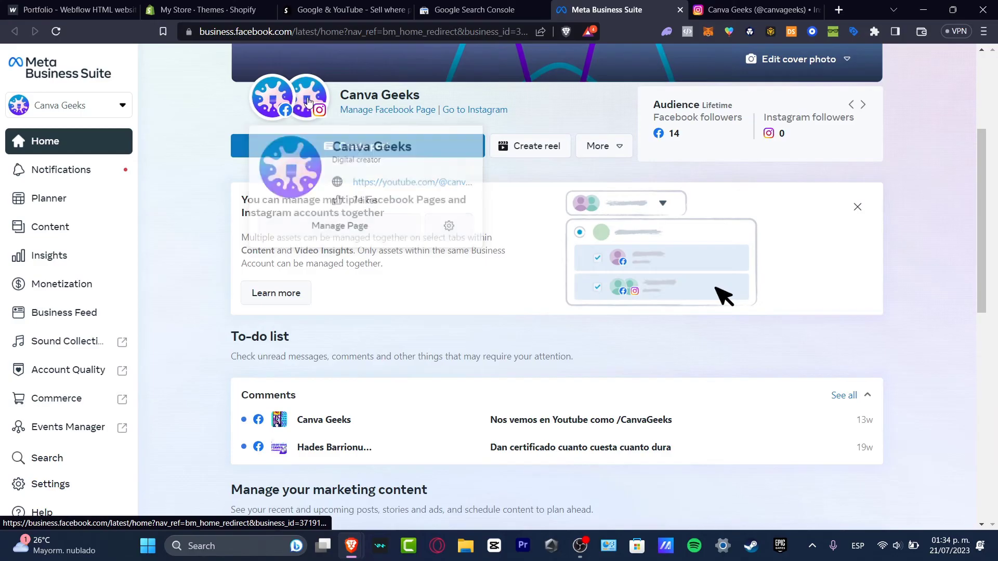
# - Open the Planner to show the empty July 2023 week calendar
pyautogui.moveTo(320, 102)
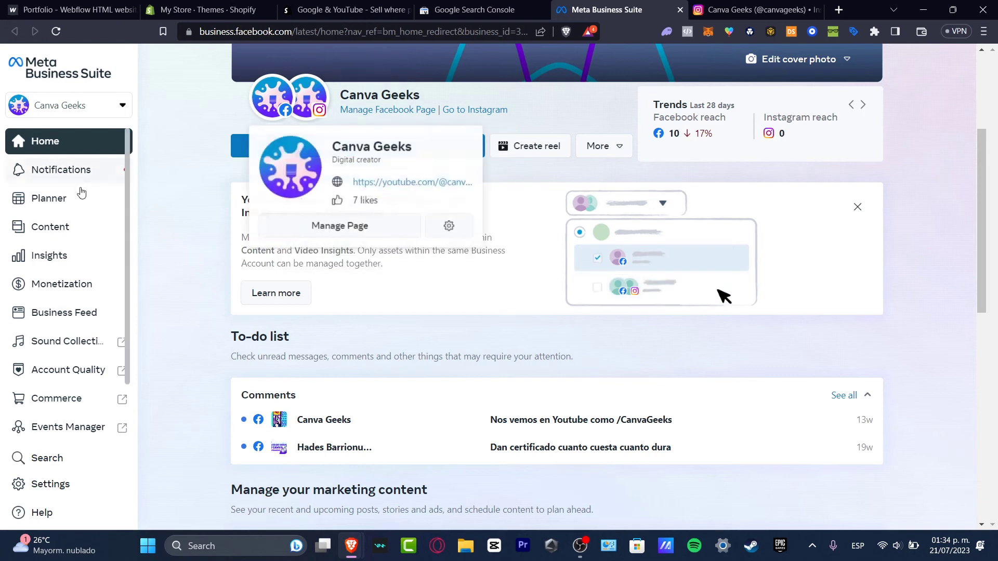
pyautogui.click(74, 206)
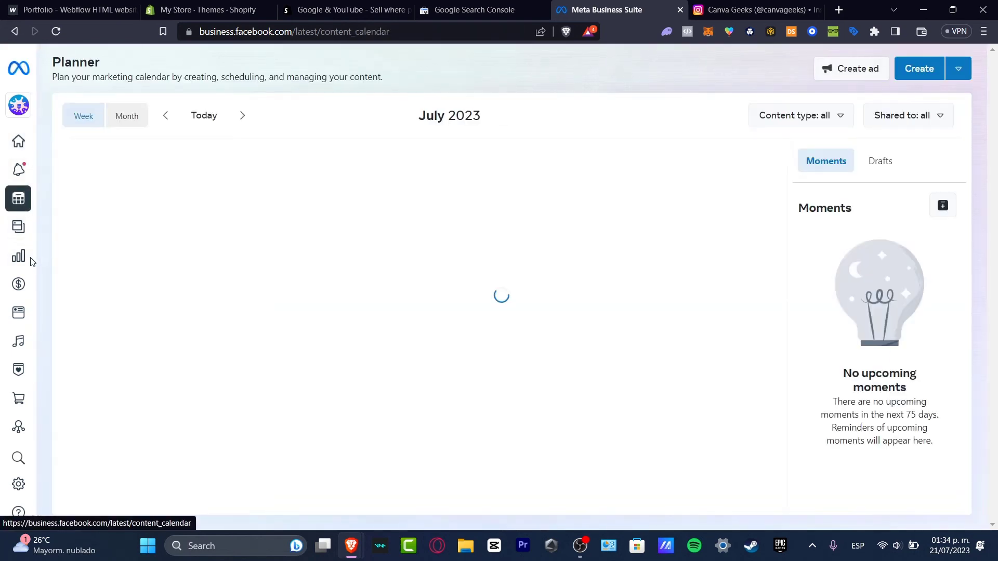
pyautogui.moveTo(30, 262)
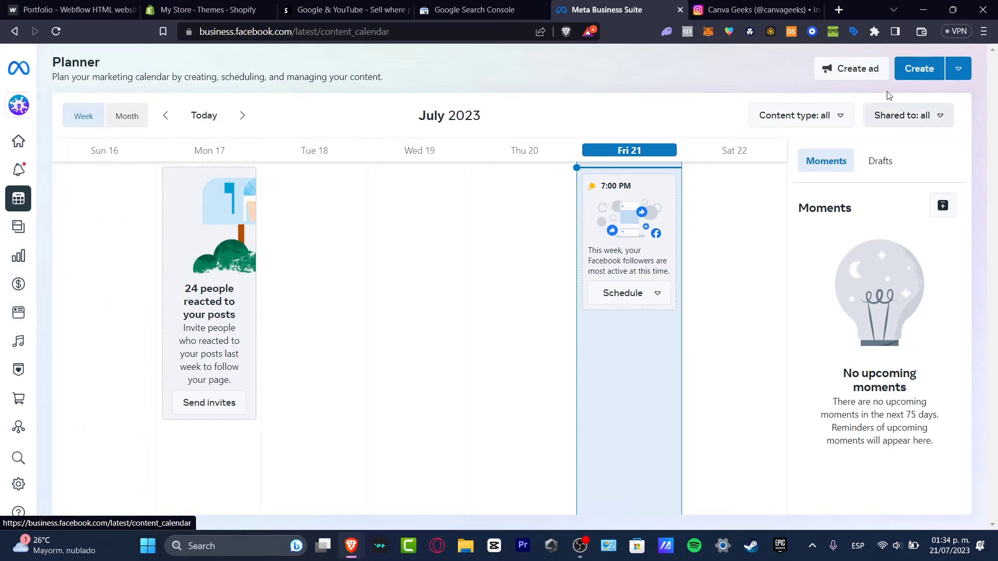
# - Start a new post targeting only the Instagram account, removing the Canva Geeks Facebook page
pyautogui.click(909, 70)
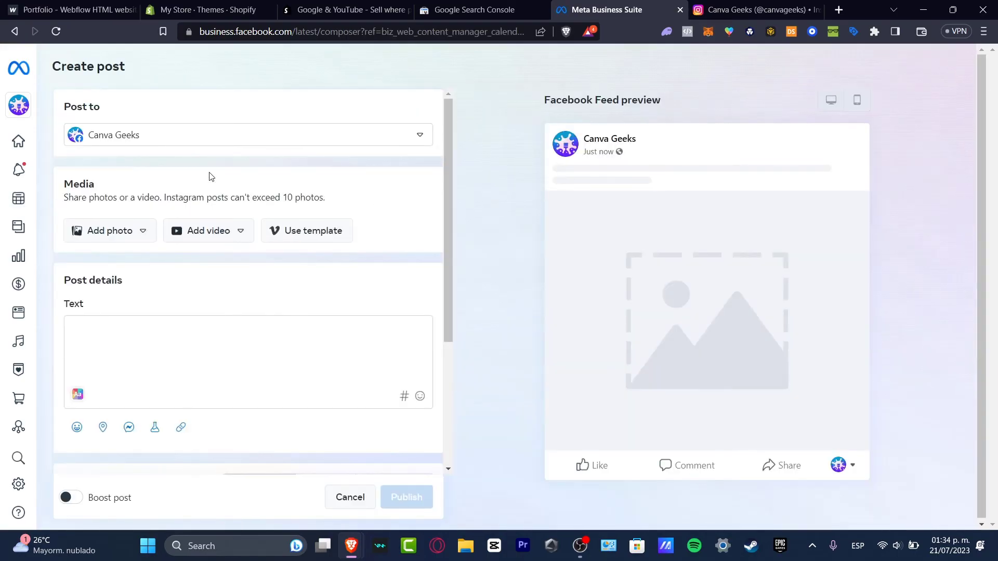
pyautogui.click(194, 144)
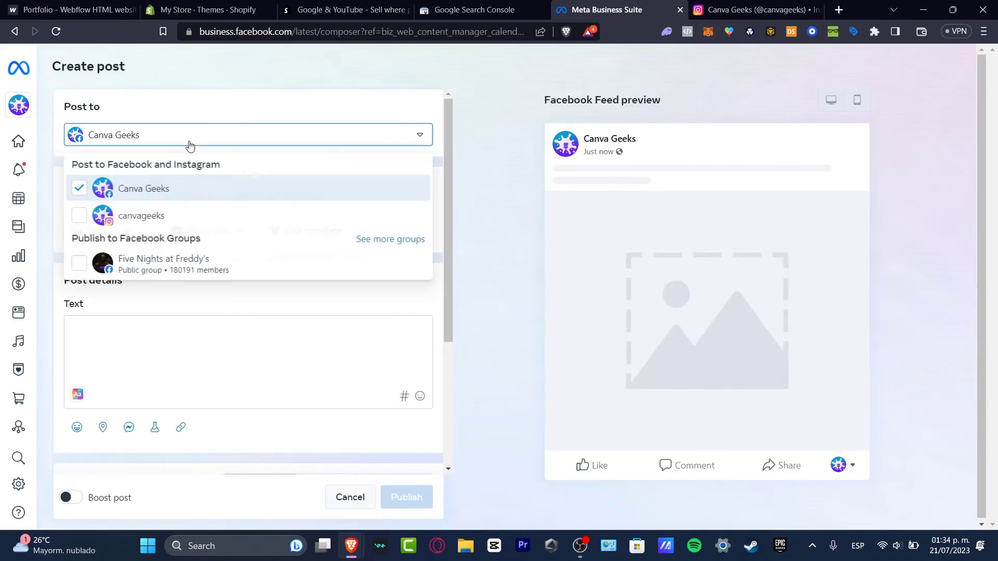
pyautogui.click(113, 217)
pyautogui.click(89, 191)
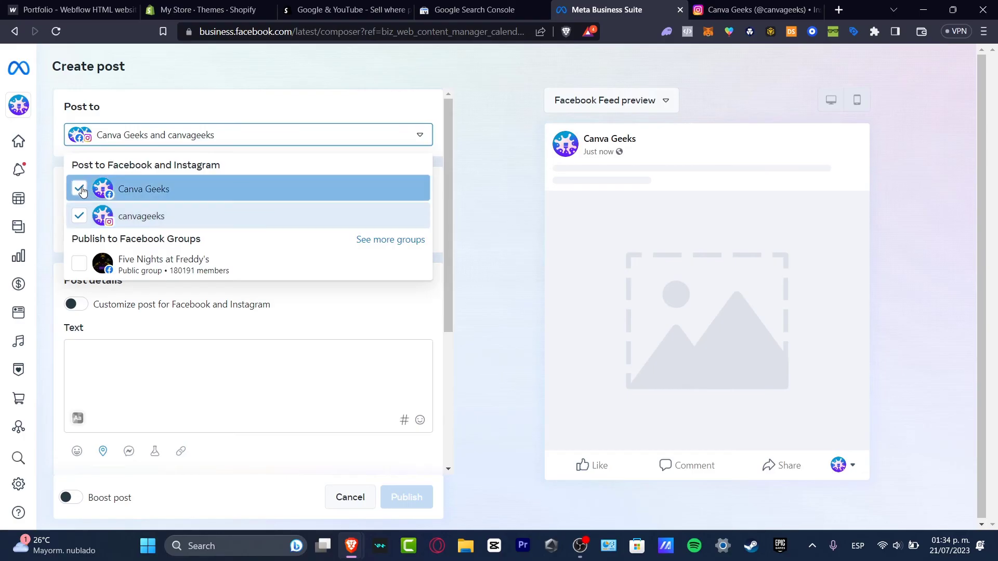
pyautogui.click(227, 152)
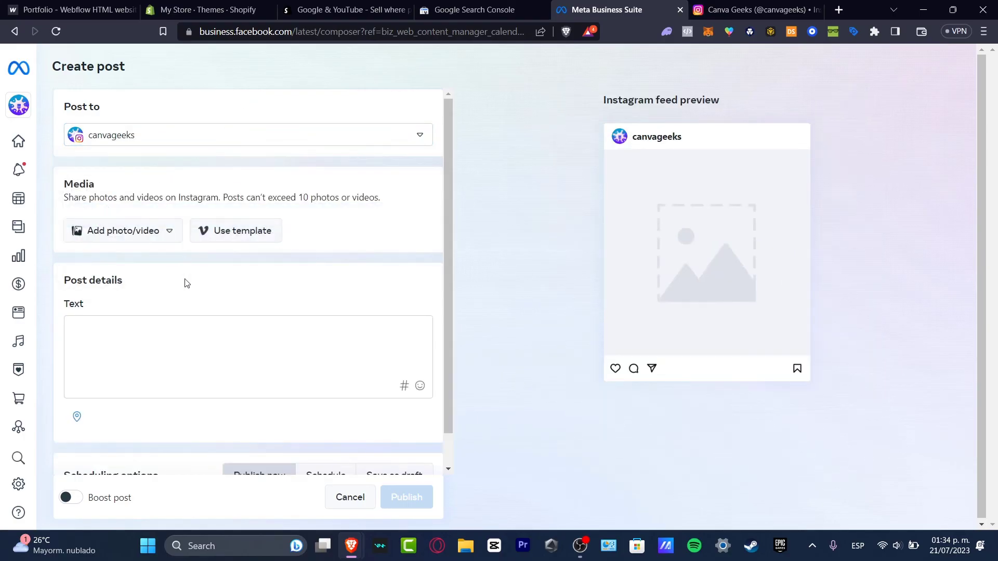
# - Upload the cat meme image from the computer so it appears in the Instagram feed preview
pyautogui.click(157, 237)
pyautogui.click(157, 261)
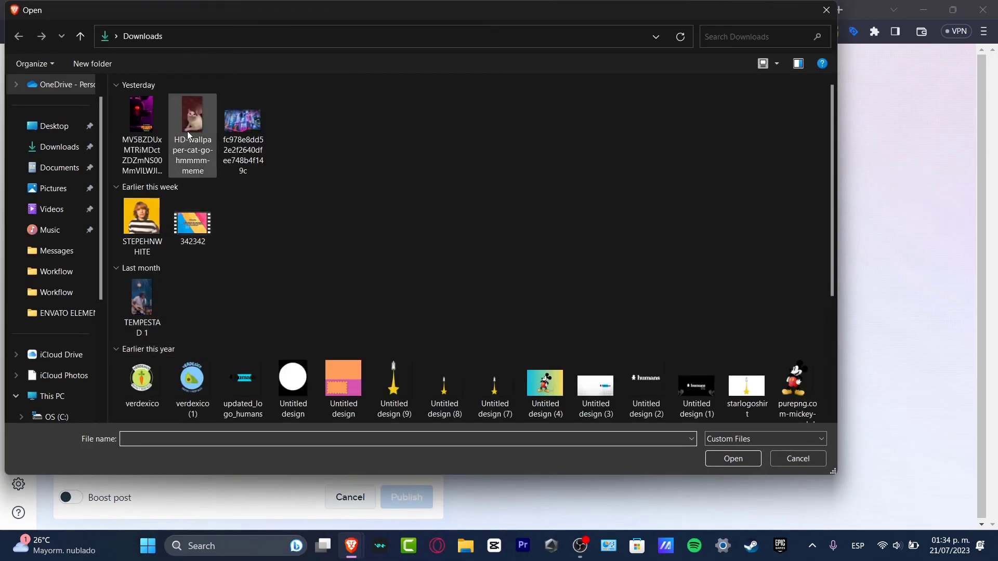
pyautogui.click(187, 131)
pyautogui.click(733, 459)
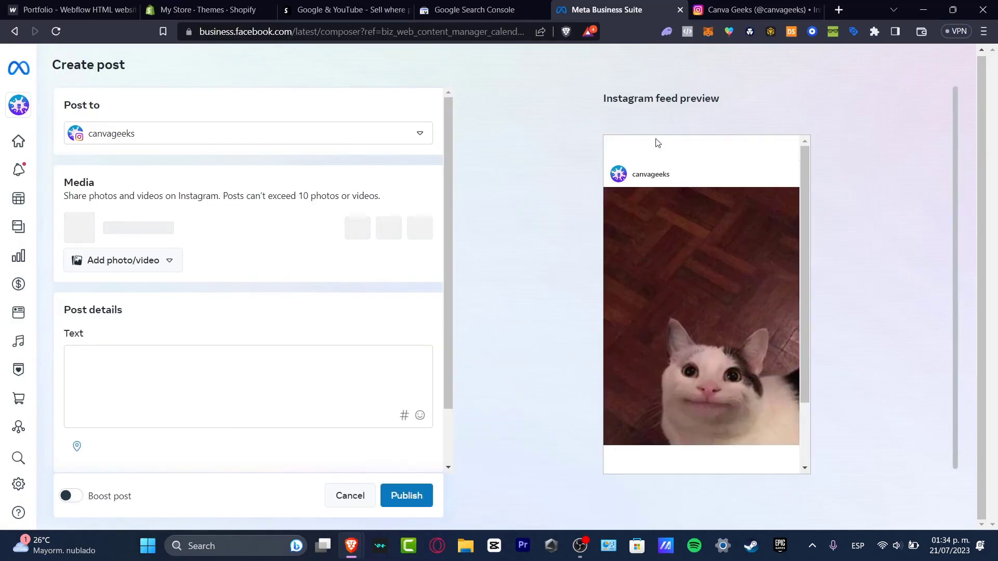
pyautogui.scroll(-2, 720, 354)
pyautogui.scroll(-3, 334, 341)
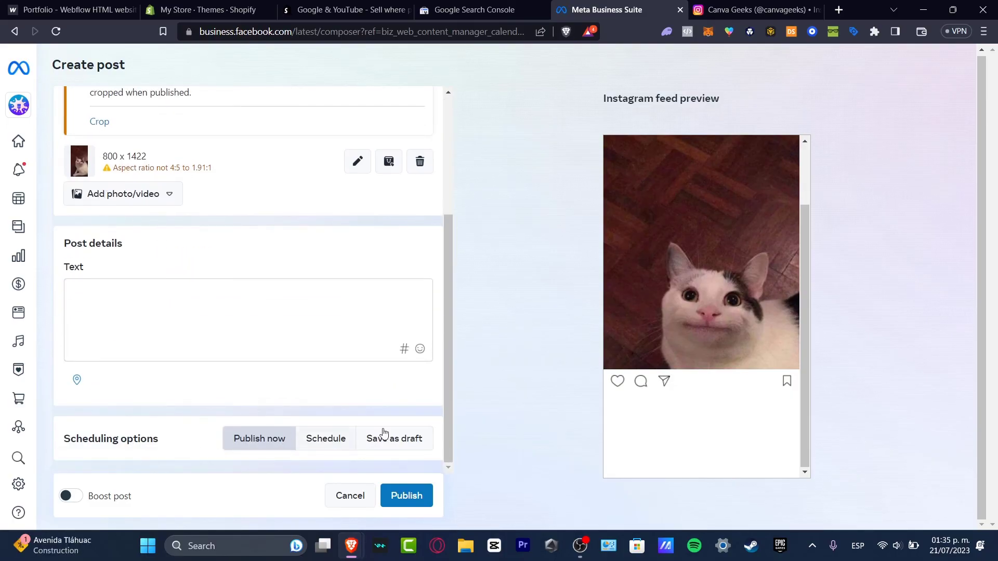
pyautogui.click(16, 168)
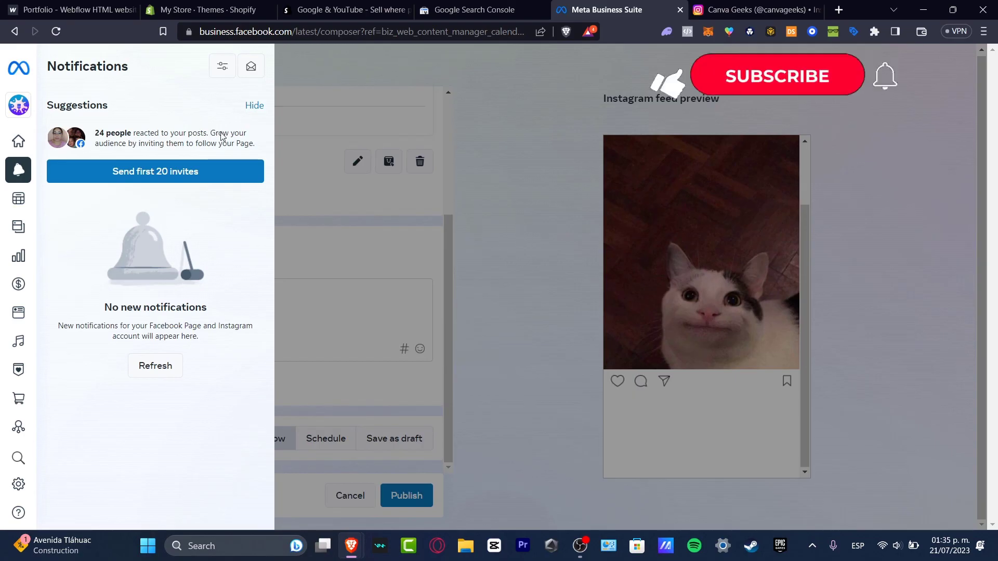
# - Switch to the canvageeks Instagram profile tab, showing 3 posts and 0 followers
pyautogui.click(19, 105)
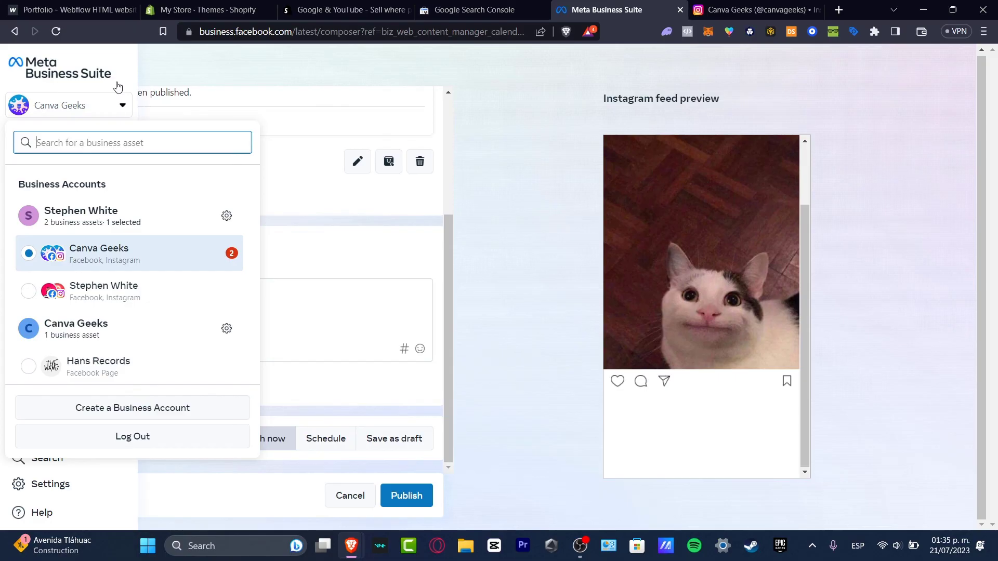
pyautogui.click(753, 9)
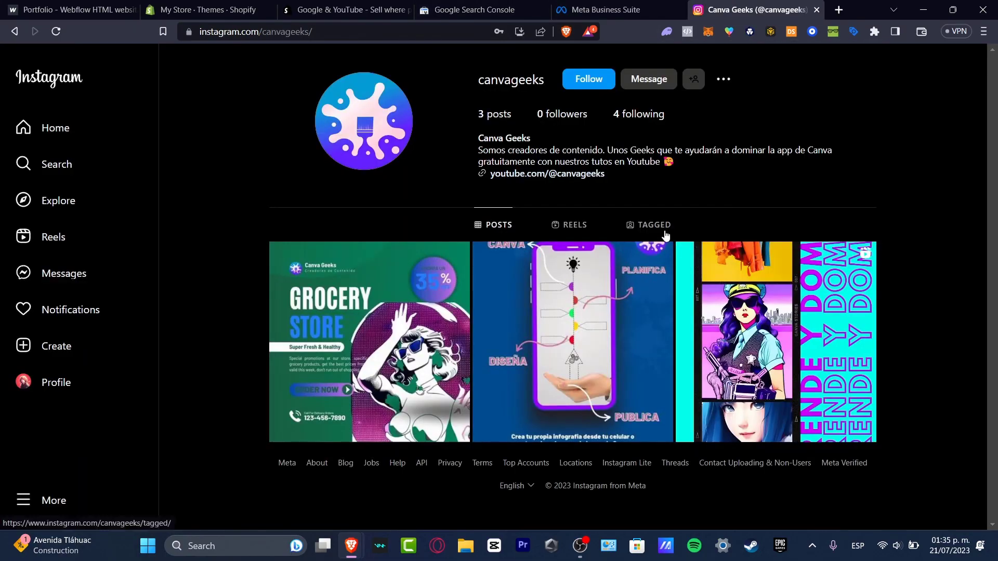